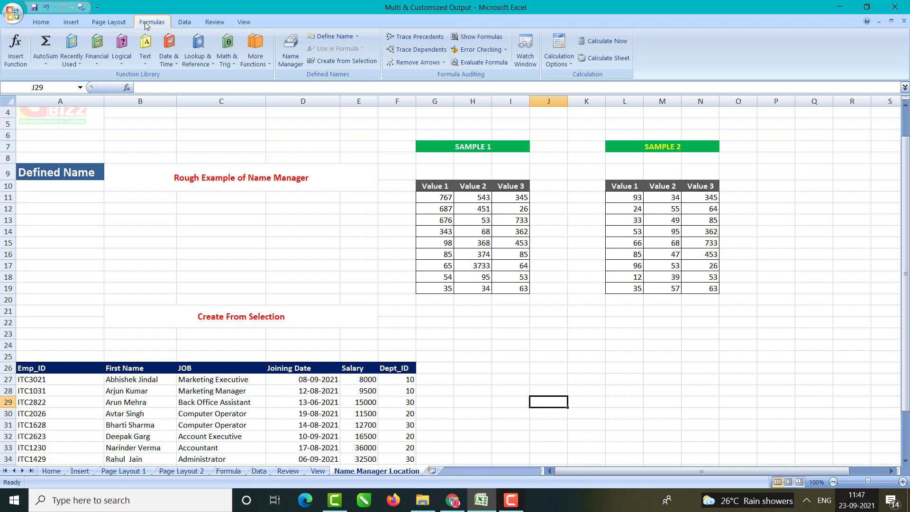
{"action": "left_click", "coordinate": [363, 147]}
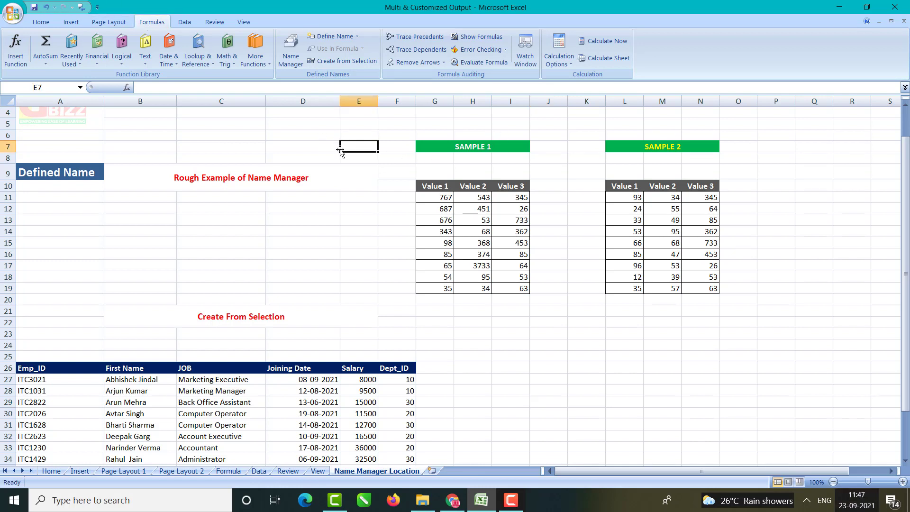
{"action": "left_click", "coordinate": [783, 286]}
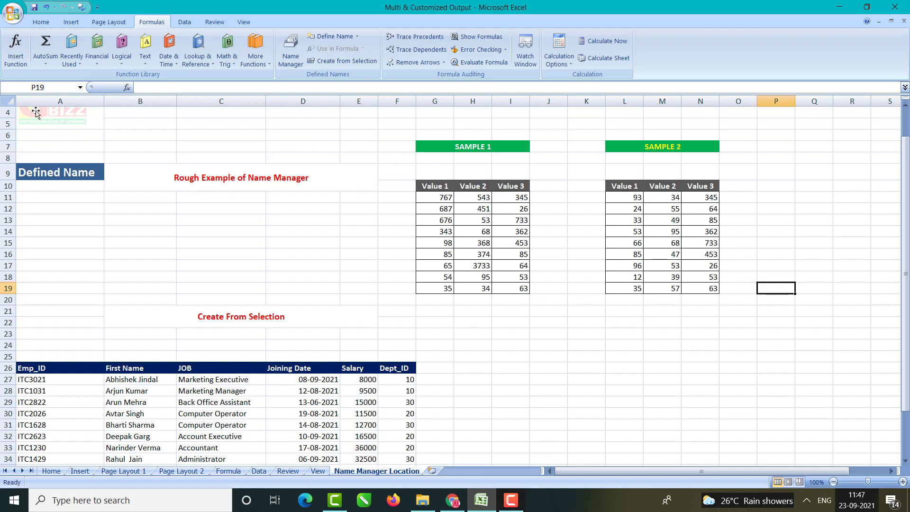
{"action": "left_click", "coordinate": [661, 389]}
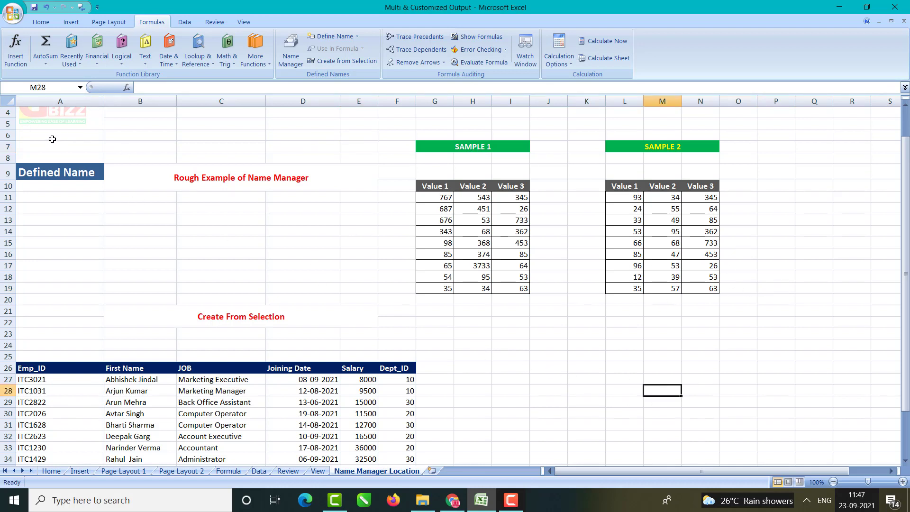
{"action": "left_click", "coordinate": [634, 355]}
{"action": "left_click_drag", "start_coordinate": [634, 354], "coordinate": [733, 434]}
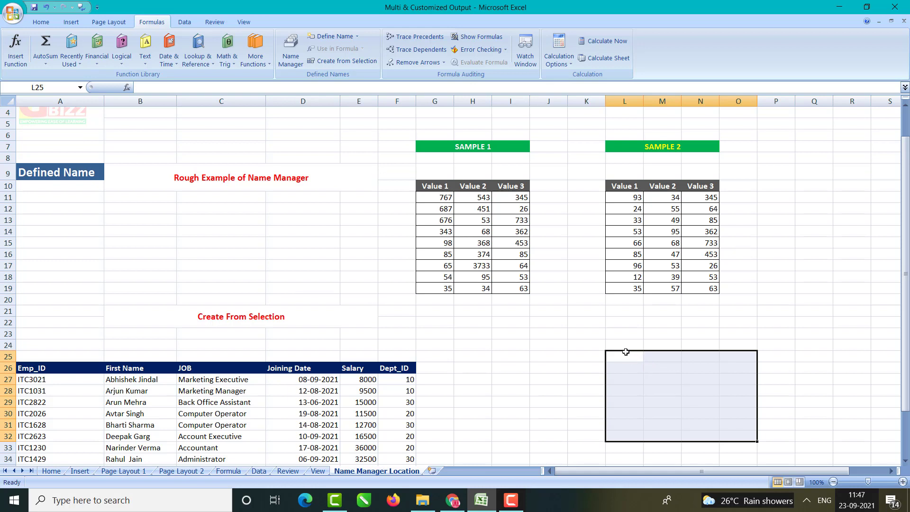
Name the empty cell range L23:N29 below the SAMPLE 2 table SampleBox.
{"action": "left_click", "coordinate": [615, 336]}
{"action": "left_click_drag", "start_coordinate": [632, 345], "coordinate": [697, 404]}
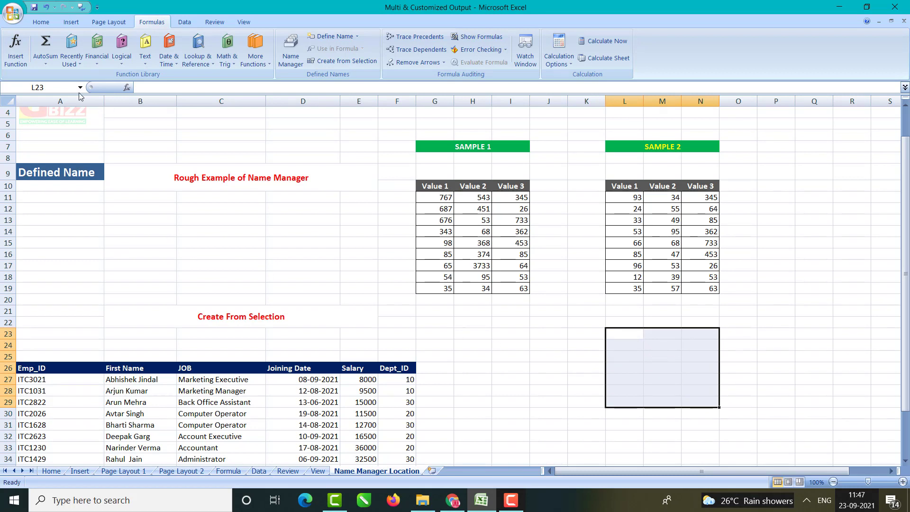
{"action": "left_click", "coordinate": [53, 85]}
{"action": "key", "text": "BackSpace"}
{"action": "type", "text": "SampleBox"}
{"action": "key", "text": "Return"}
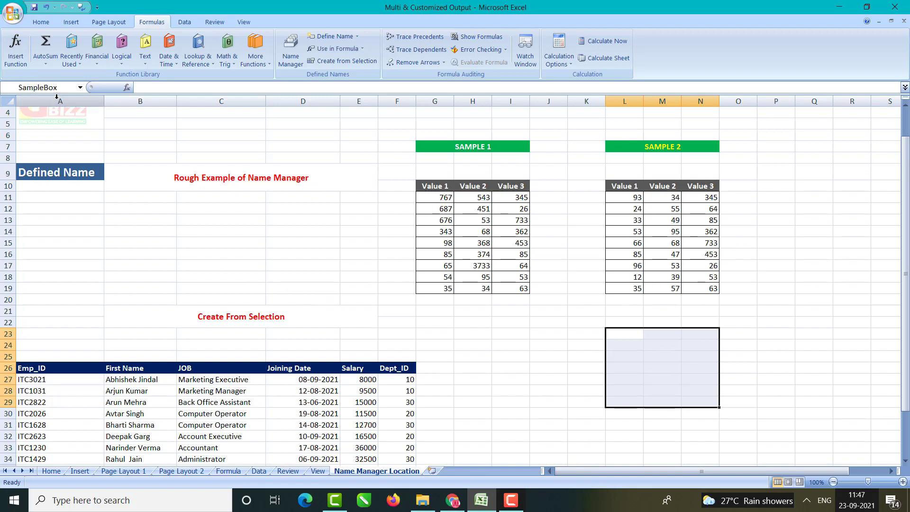
Reselect the SampleBox range L23:N29 and outline it with a Thick Box Border.
{"action": "left_click", "coordinate": [501, 397]}
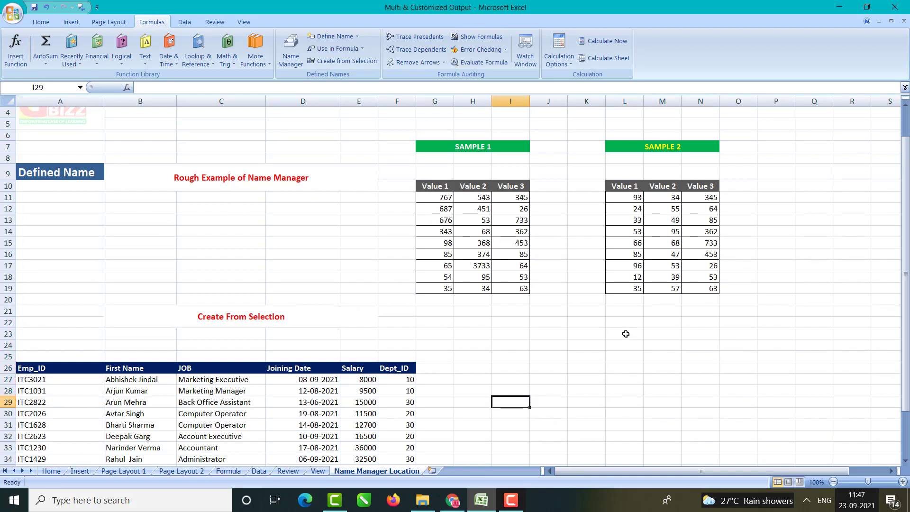
{"action": "left_click_drag", "start_coordinate": [624, 334], "coordinate": [694, 399]}
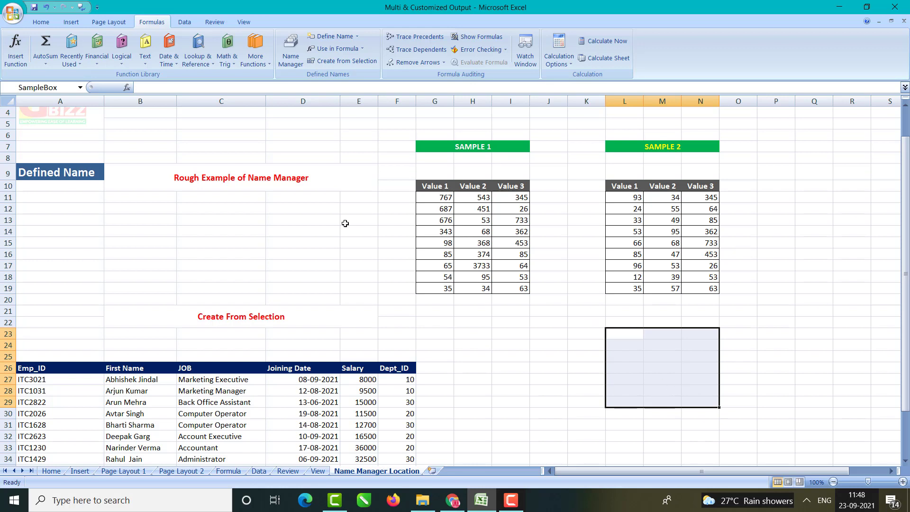
{"action": "left_click", "coordinate": [38, 22]}
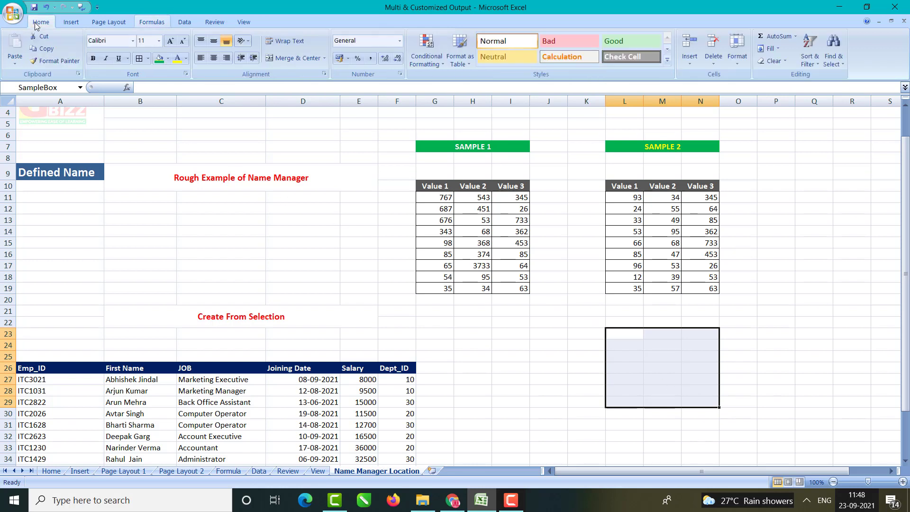
{"action": "left_click", "coordinate": [148, 59]}
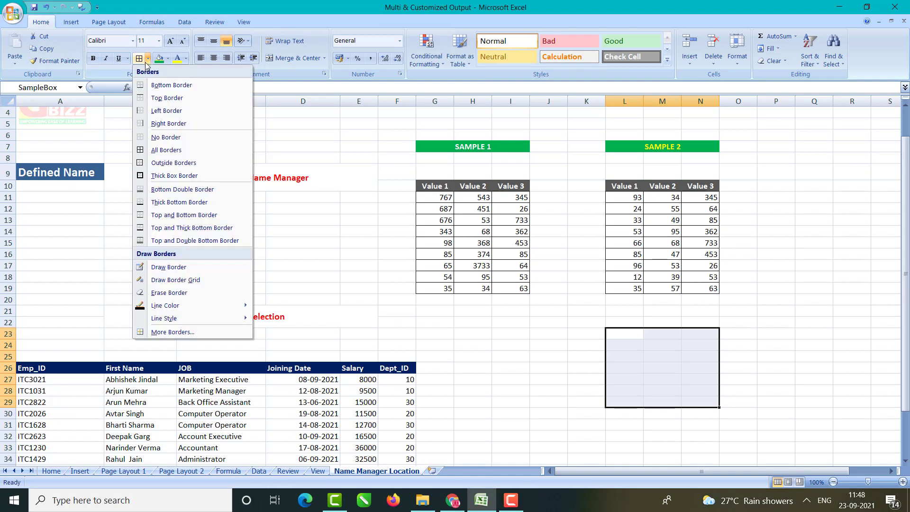
{"action": "left_click", "coordinate": [151, 175]}
{"action": "left_click", "coordinate": [148, 171]}
{"action": "left_click", "coordinate": [624, 390]}
{"action": "left_click", "coordinate": [808, 400]}
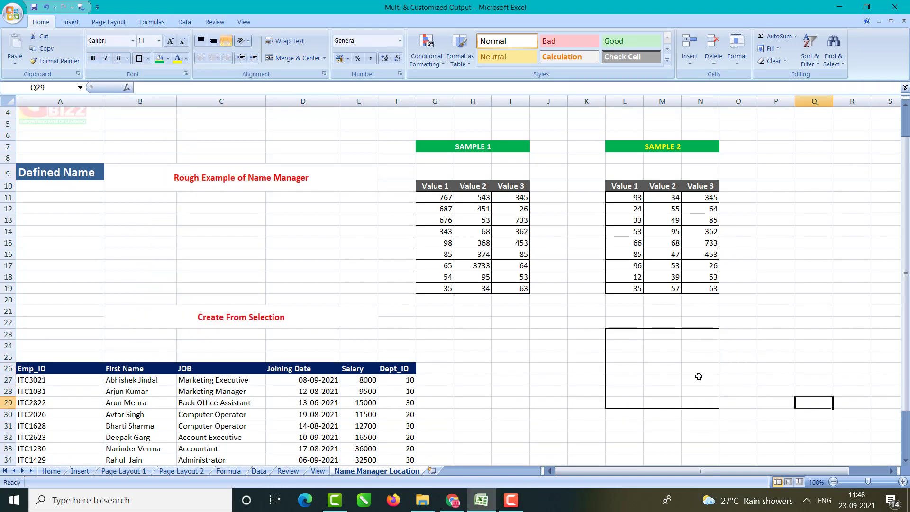
Fill L23:L29, the first column of SampleBox, with 54, 65, 76, 5, 756, 44 and 7.
{"action": "left_click_drag", "start_coordinate": [612, 334], "coordinate": [662, 370]}
{"action": "left_click", "coordinate": [625, 336]}
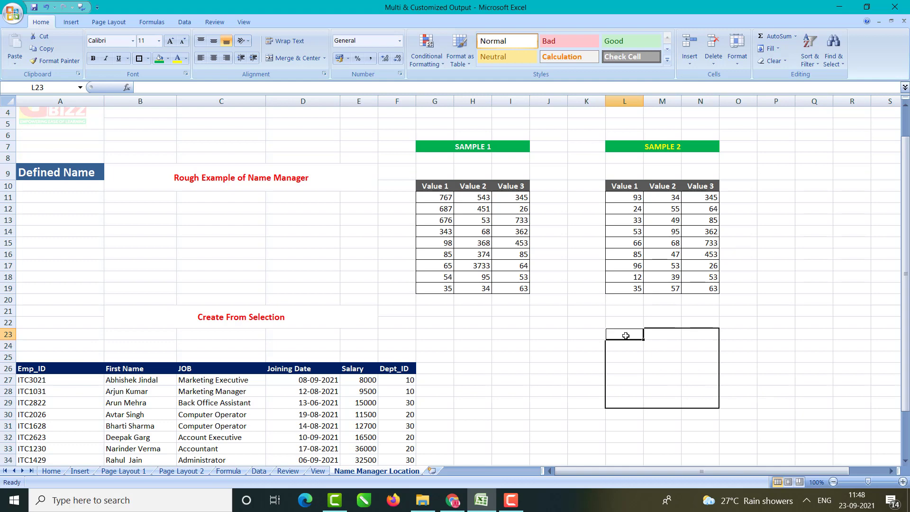
{"action": "type", "text": "54"}
{"action": "key", "text": "Return"}
{"action": "type", "text": "65"}
{"action": "key", "text": "Return"}
{"action": "type", "text": "76"}
{"action": "key", "text": "Return"}
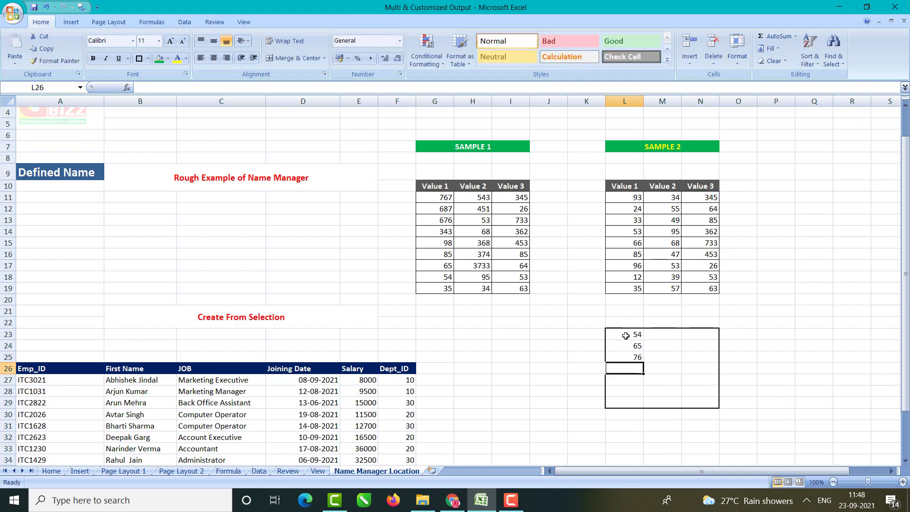
{"action": "type", "text": "5"}
{"action": "key", "text": "Return"}
{"action": "type", "text": "756"}
{"action": "key", "text": "Return"}
{"action": "type", "text": "44"}
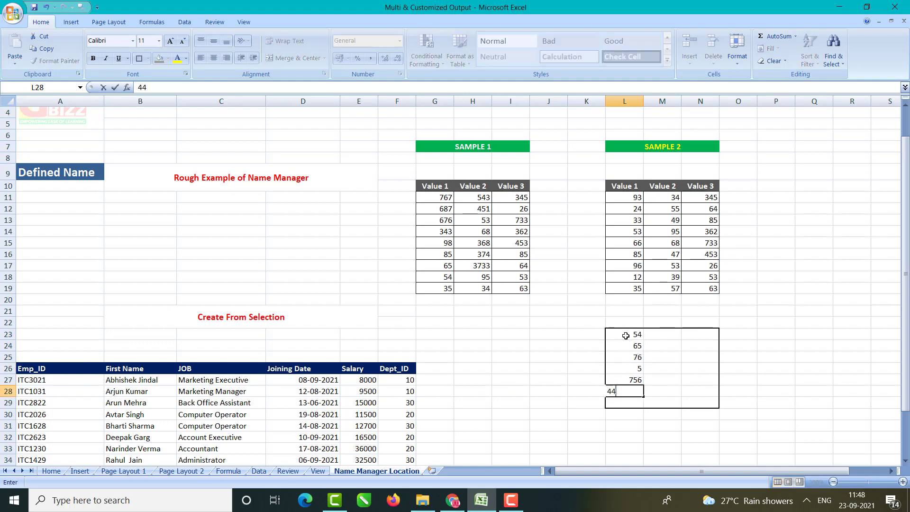
{"action": "key", "text": "Return"}
{"action": "type", "text": "7"}
{"action": "key", "text": "Up"}
{"action": "key", "text": "Right"}
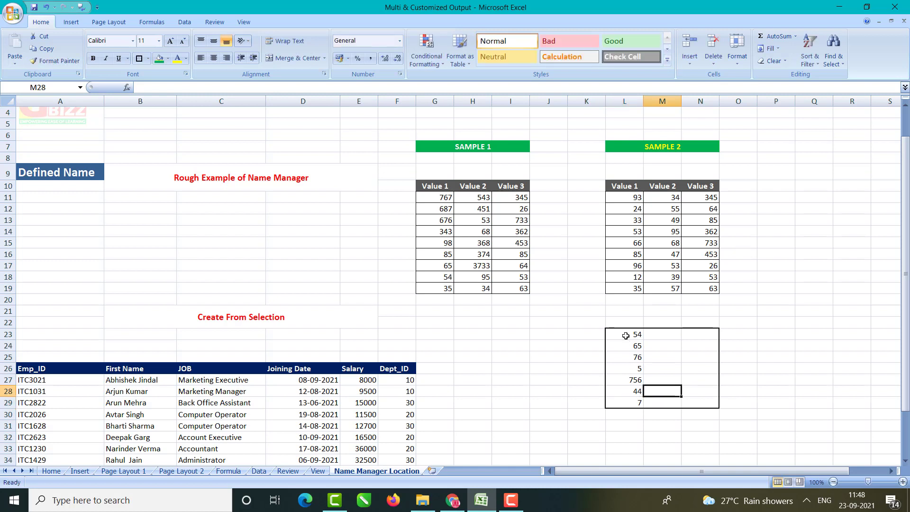
Copy the values in L14:M18 of the SAMPLE 2 table into SampleBox, starting at cell M23.
{"action": "left_click_drag", "start_coordinate": [635, 231], "coordinate": [672, 278]}
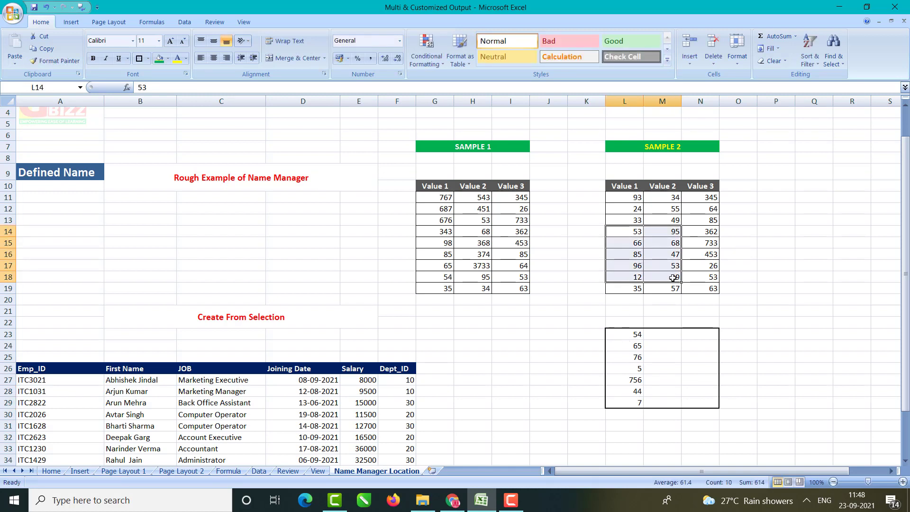
{"action": "key", "text": "ctrl+c"}
{"action": "left_click", "coordinate": [663, 334]}
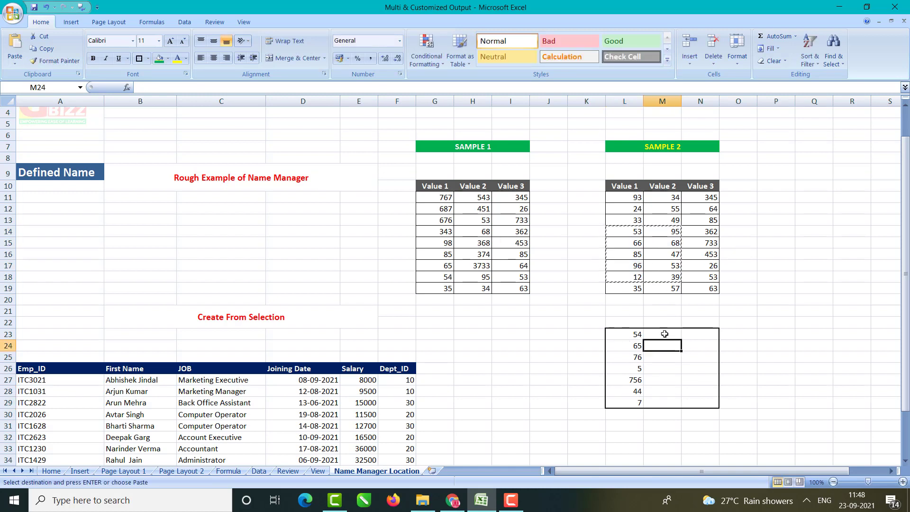
{"action": "key", "text": "ctrl+v"}
Copy the values in M25:N26 into the remaining empty SampleBox cells M28:N29.
{"action": "left_click_drag", "start_coordinate": [652, 356], "coordinate": [702, 368]}
{"action": "key", "text": "ctrl+c"}
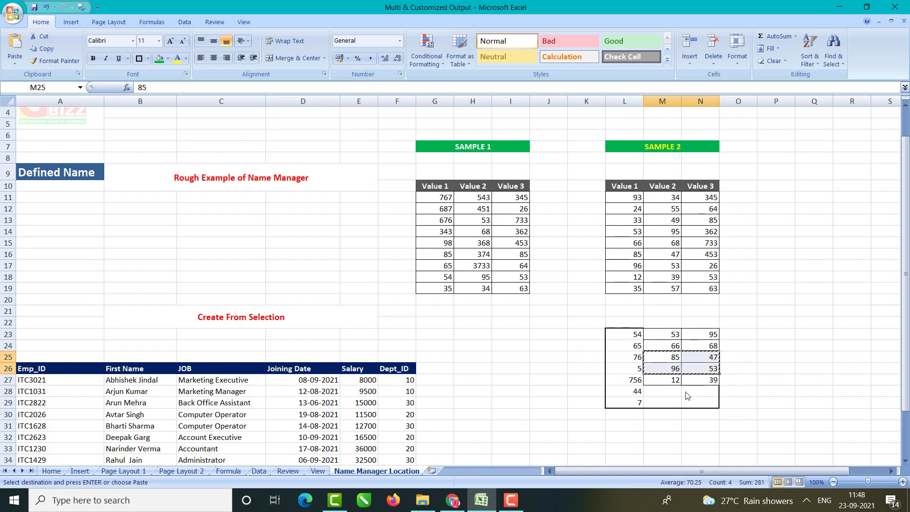
{"action": "left_click_drag", "start_coordinate": [673, 394], "coordinate": [692, 397]}
{"action": "key", "text": "ctrl+v"}
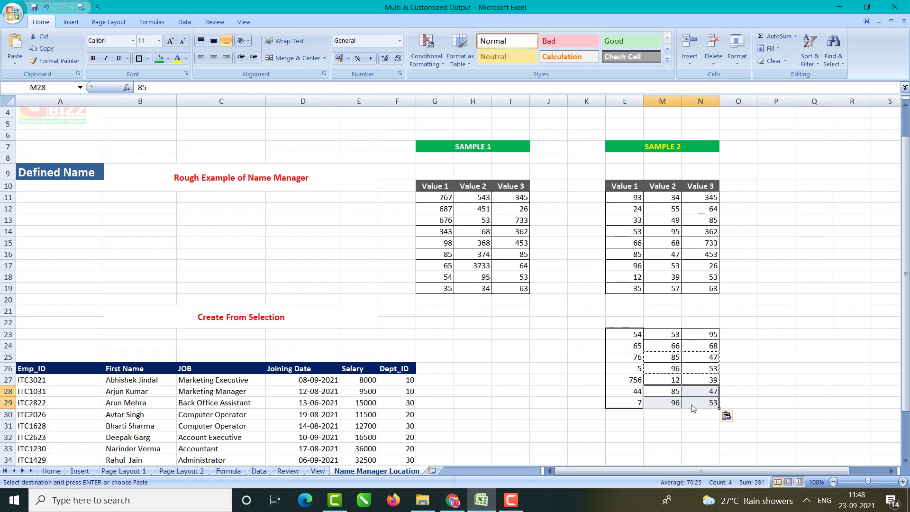
{"action": "left_click", "coordinate": [695, 415]}
Apply All Borders to the filled SampleBox range L23:N29.
{"action": "left_click", "coordinate": [633, 338]}
{"action": "left_click_drag", "start_coordinate": [633, 338], "coordinate": [714, 406]}
{"action": "left_click", "coordinate": [148, 58]}
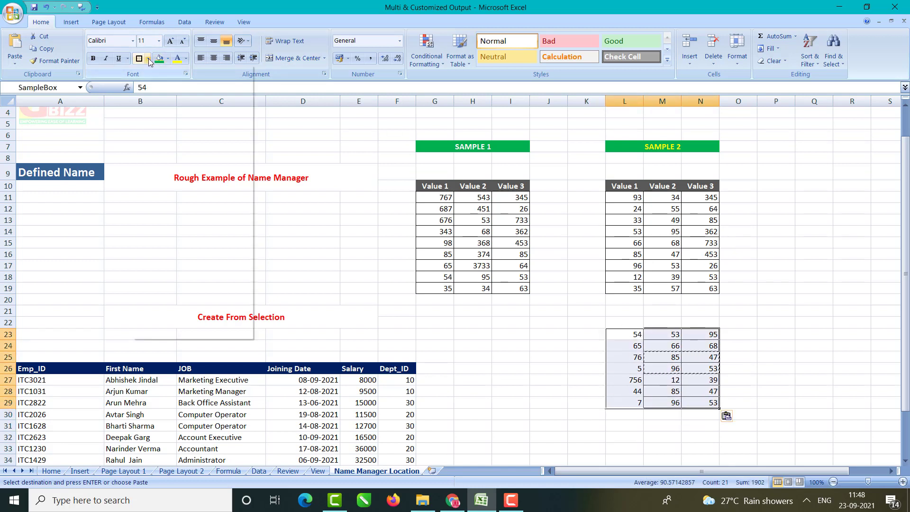
{"action": "left_click", "coordinate": [151, 151]}
{"action": "left_click", "coordinate": [775, 412]}
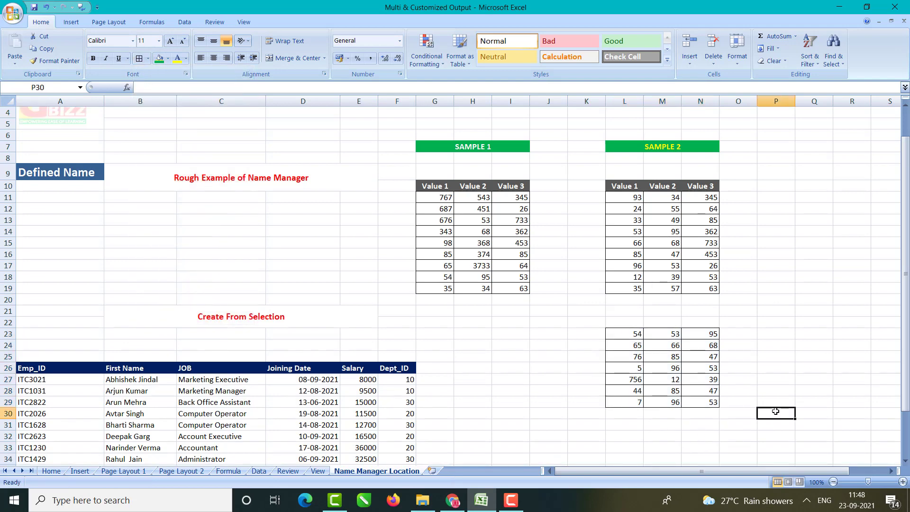
Compare the reference shown for the named range L23:N29 with that of an unnamed block starting at Q18.
{"action": "left_click_drag", "start_coordinate": [628, 334], "coordinate": [699, 403]}
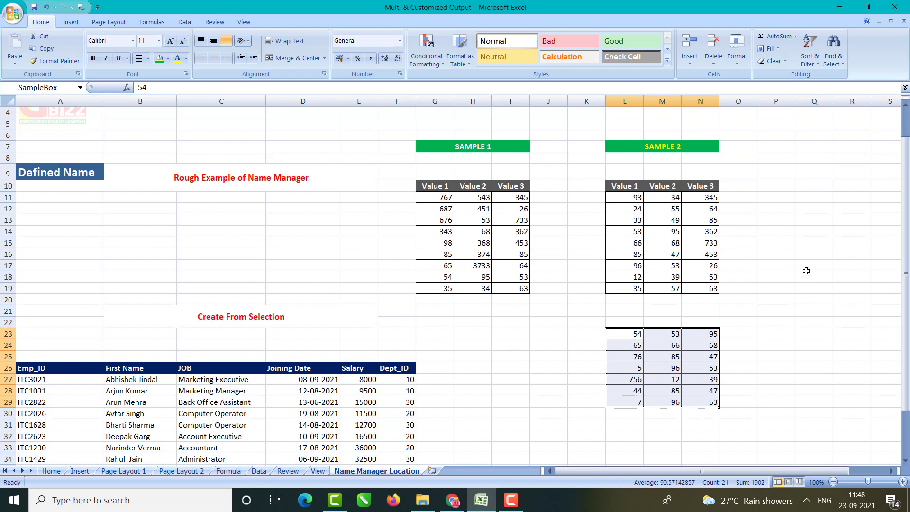
{"action": "left_click_drag", "start_coordinate": [807, 277], "coordinate": [887, 359]}
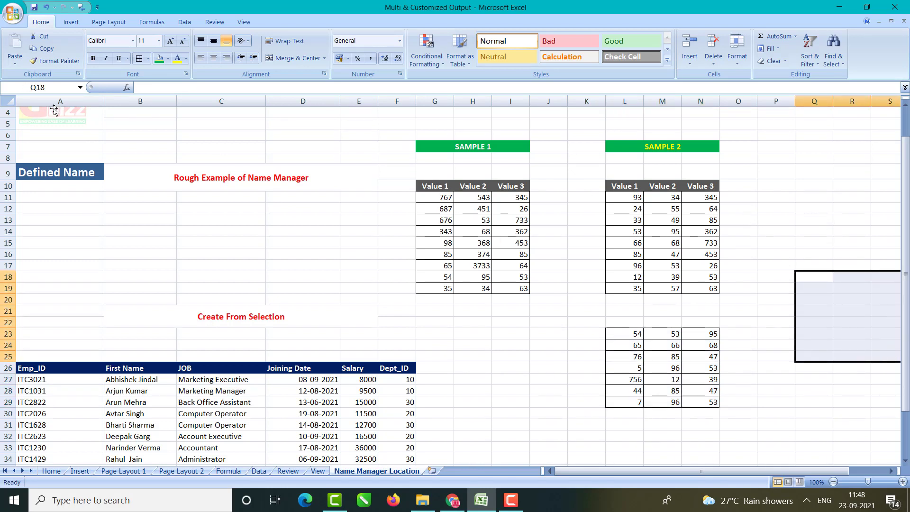
{"action": "left_click", "coordinate": [806, 190]}
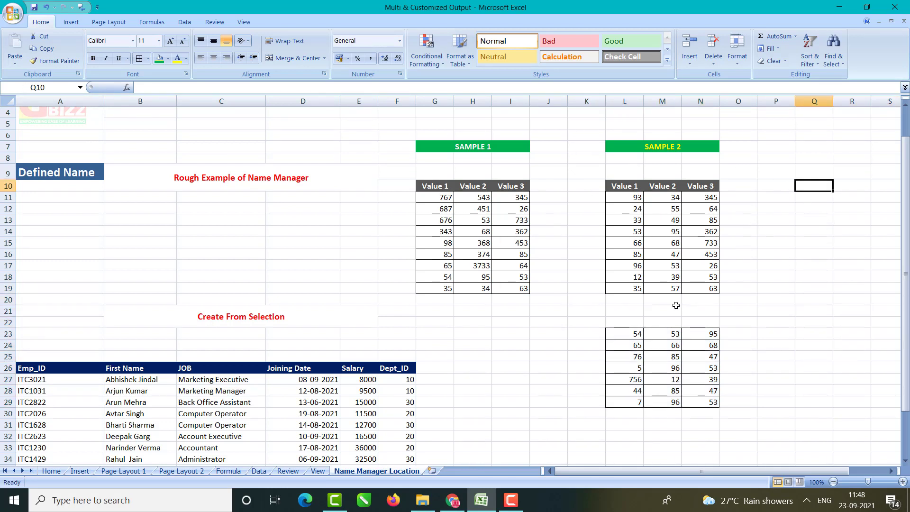
{"action": "left_click_drag", "start_coordinate": [612, 332], "coordinate": [707, 406]}
Enter the formula =SUM(SampleBox) in cell M35 and check it against the summed range L23:N29.
{"action": "scroll", "coordinate": [666, 429], "scroll_direction": "down", "scroll_amount": 2}
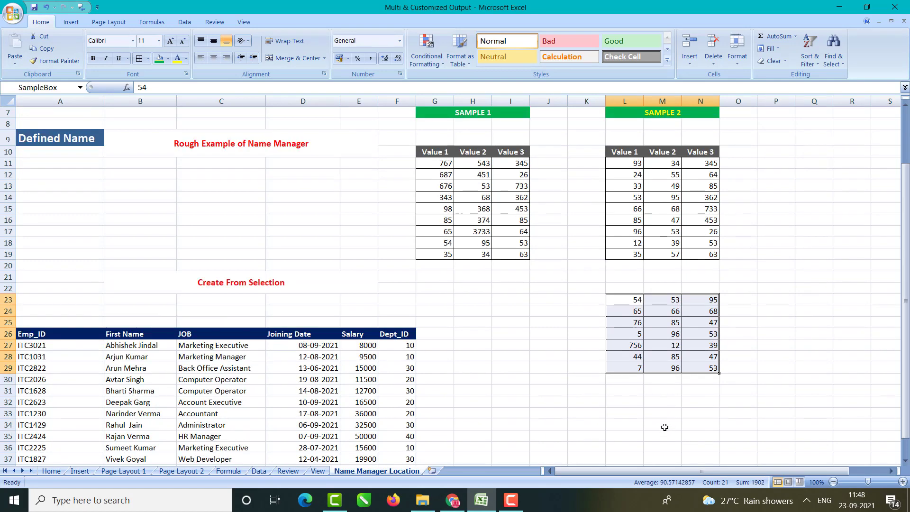
{"action": "left_click", "coordinate": [660, 398]}
{"action": "type", "text": "="}
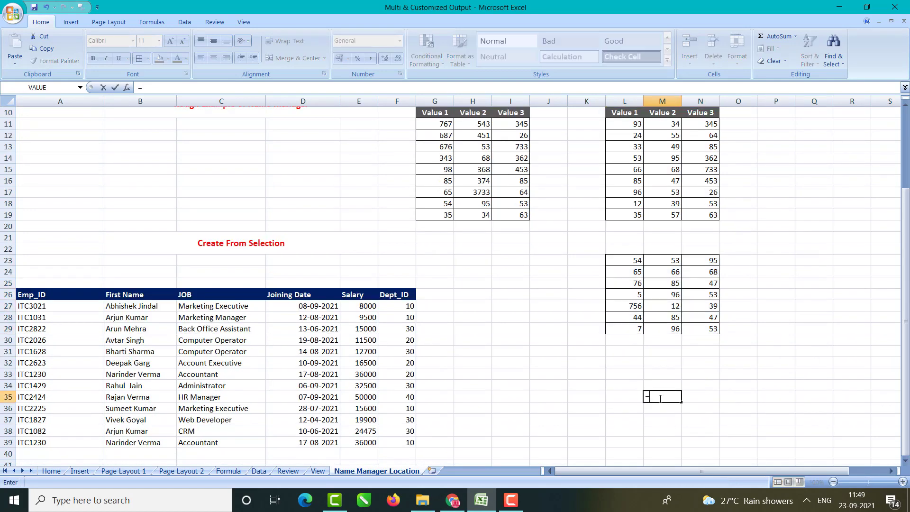
{"action": "type", "text": "sum("}
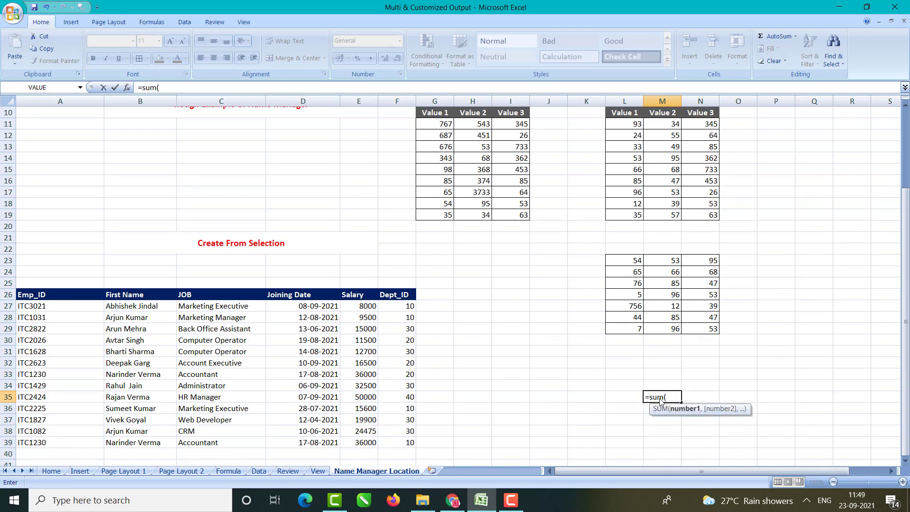
{"action": "type", "text": "sampl"}
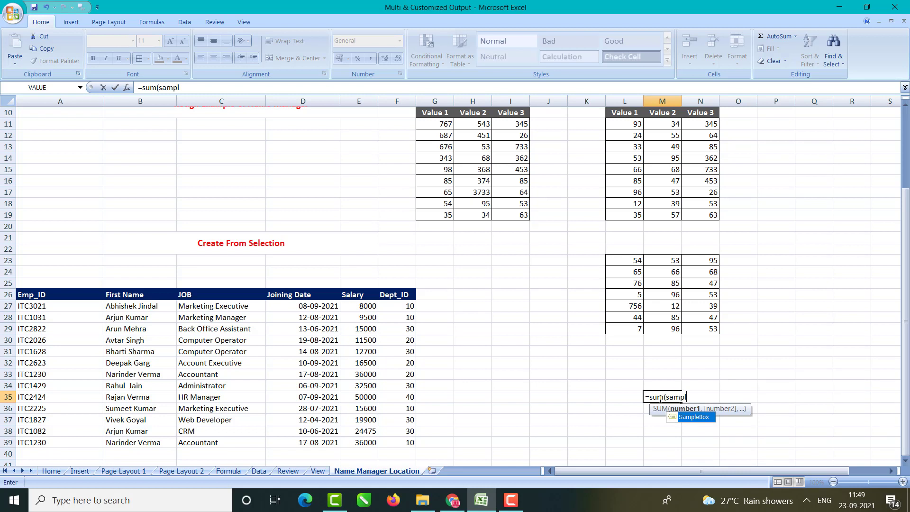
{"action": "double_click", "coordinate": [695, 417]}
{"action": "key", "text": "Return"}
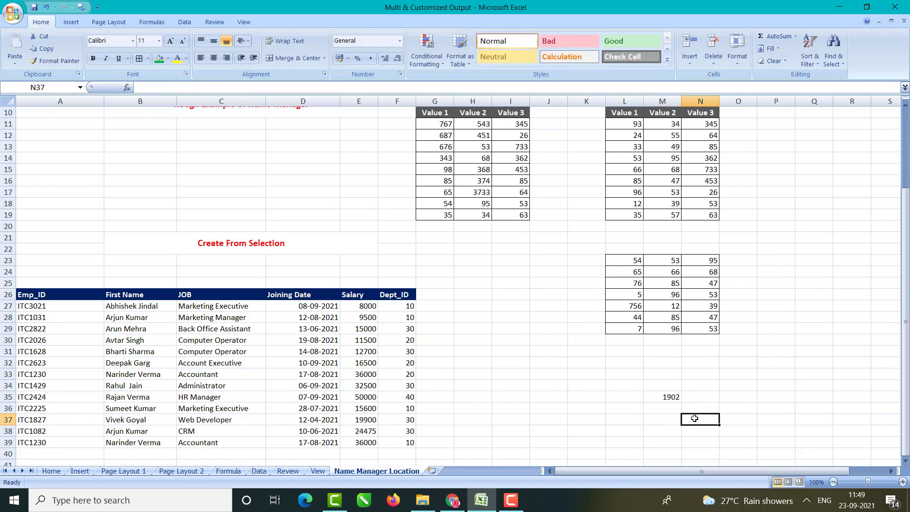
{"action": "left_click", "coordinate": [671, 397]}
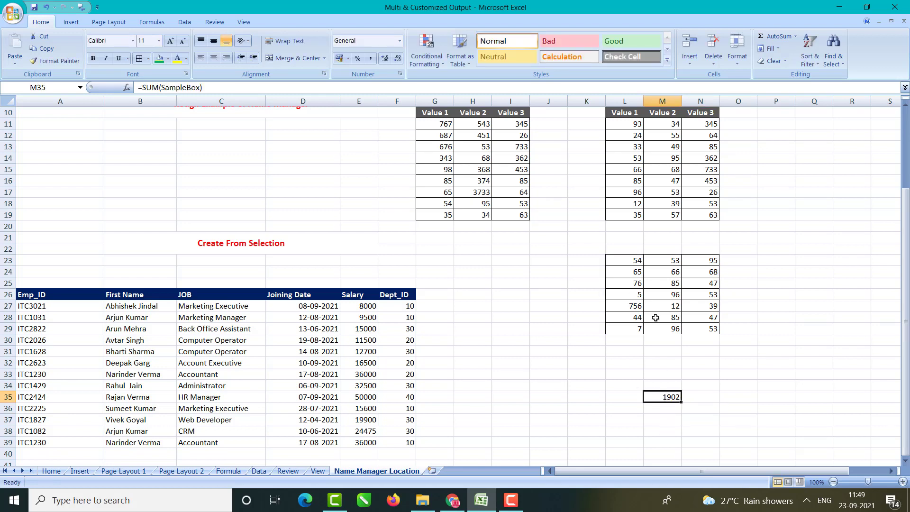
{"action": "left_click_drag", "start_coordinate": [624, 261], "coordinate": [712, 327]}
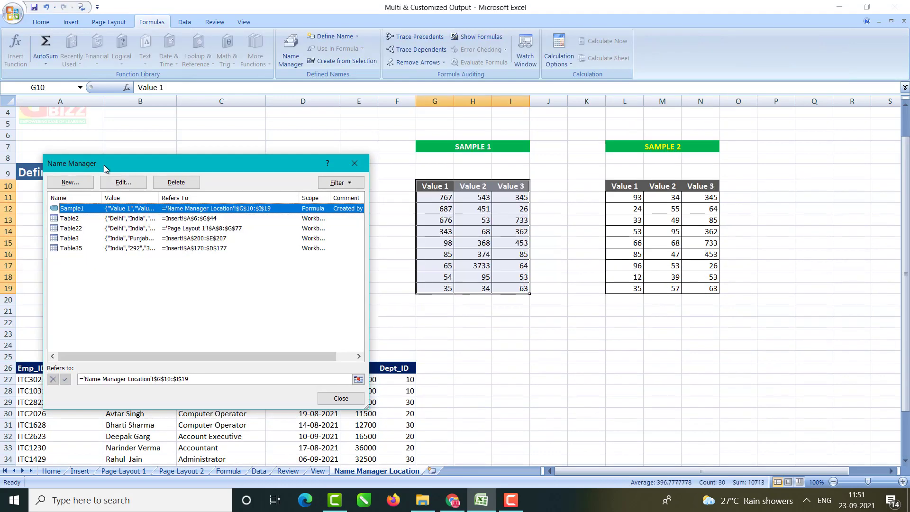
Move the Name Manager window aside, review its list of defined names and close it.
{"action": "left_click_drag", "start_coordinate": [103, 165], "coordinate": [129, 151]}
{"action": "left_click_drag", "start_coordinate": [243, 148], "coordinate": [276, 131]}
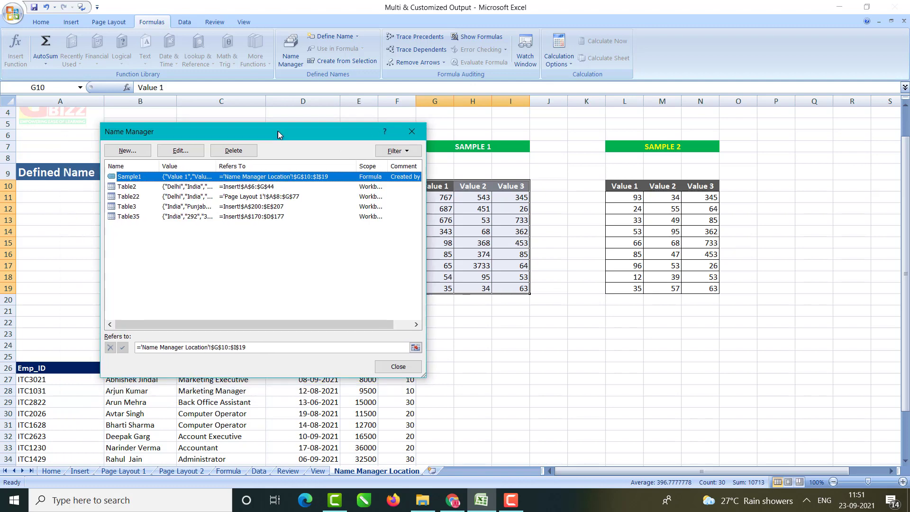
{"action": "left_click", "coordinate": [397, 369]}
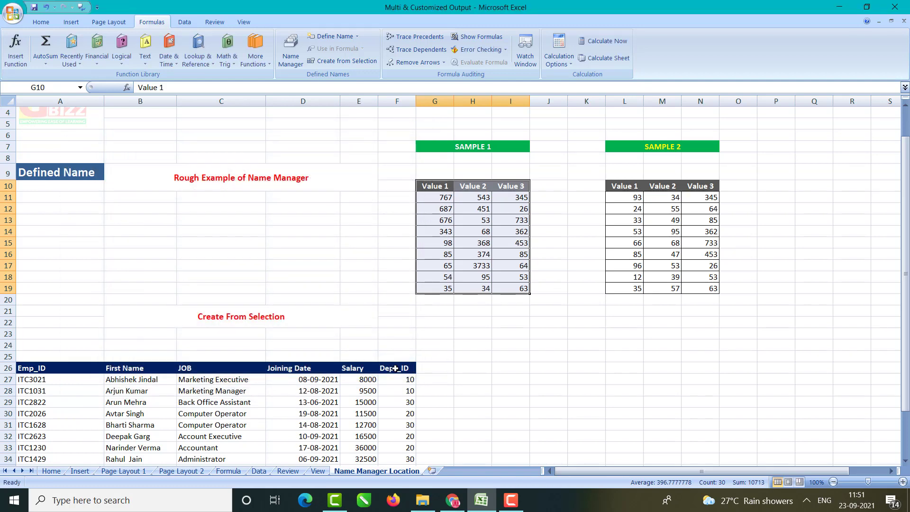
Clear the SAMPLE 1 table selection and switch to the Home sheet to view its employee table.
{"action": "left_click_drag", "start_coordinate": [632, 348], "coordinate": [472, 421]}
{"action": "left_click", "coordinate": [543, 314]}
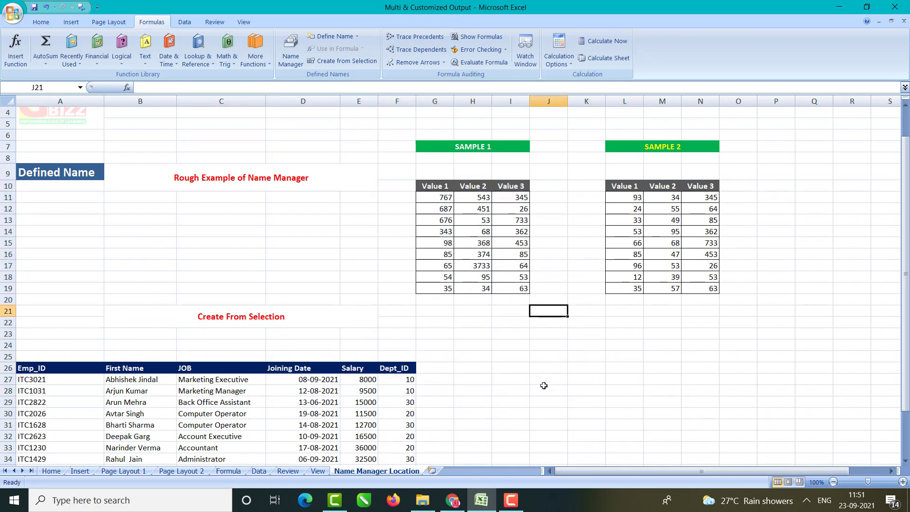
{"action": "left_click", "coordinate": [51, 470]}
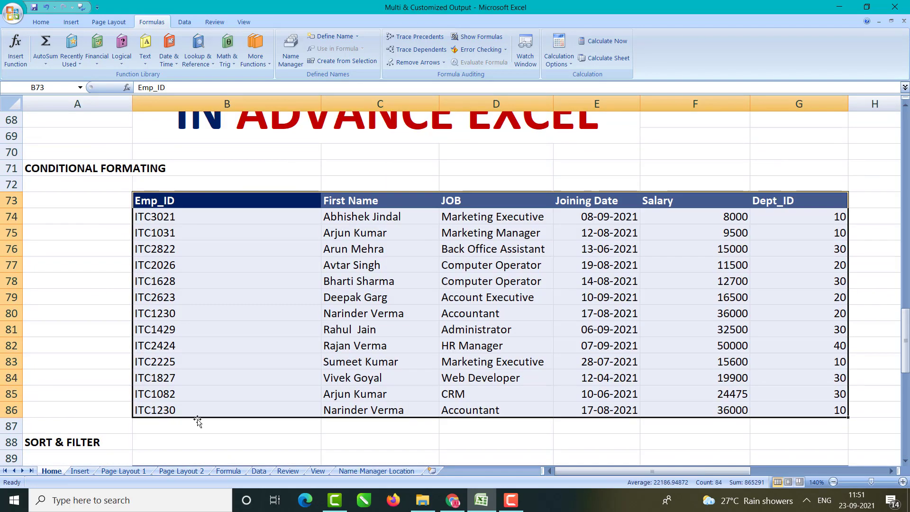
Try to use a defined name starting with "sample" in a SUM formula in cell E119 of the Home sheet, then discard the entry.
{"action": "scroll", "coordinate": [328, 384], "scroll_direction": "down", "scroll_amount": 4}
{"action": "scroll", "coordinate": [328, 384], "scroll_direction": "down", "scroll_amount": 9}
{"action": "left_click", "coordinate": [635, 316]}
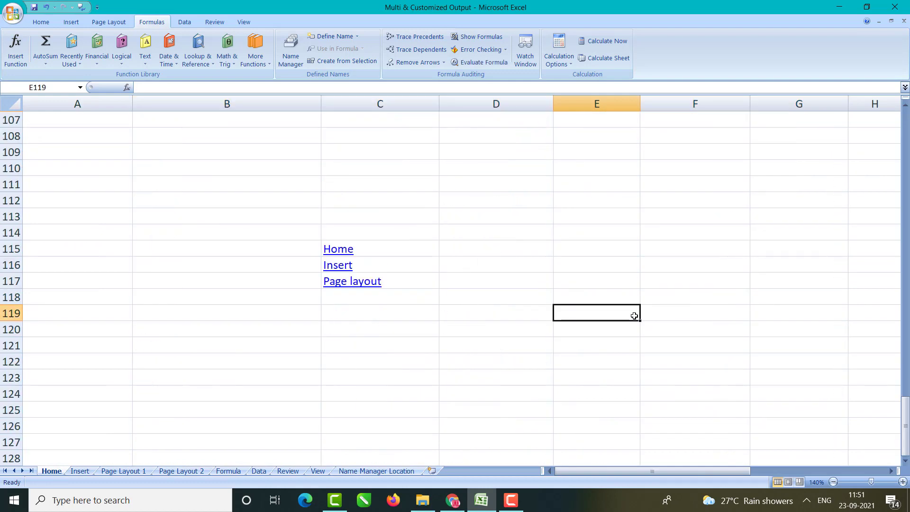
{"action": "type", "text": "=sum"}
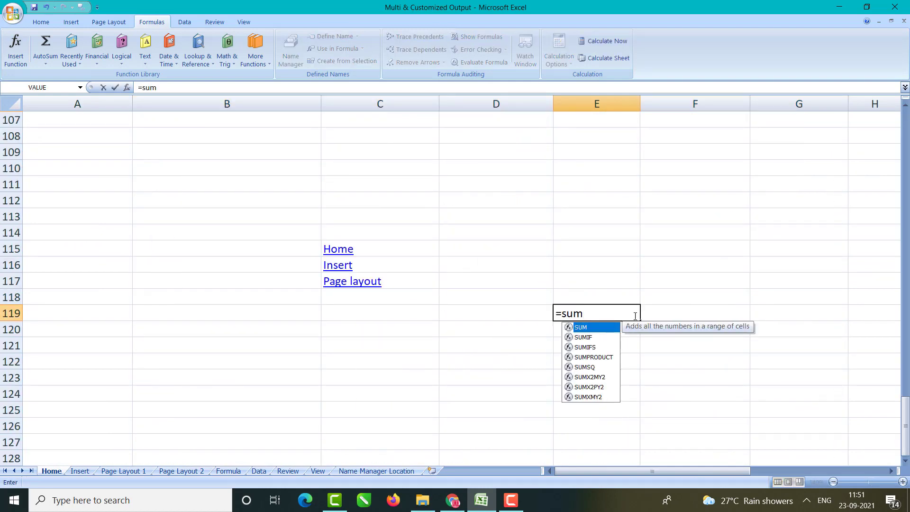
{"action": "type", "text": "(sample"}
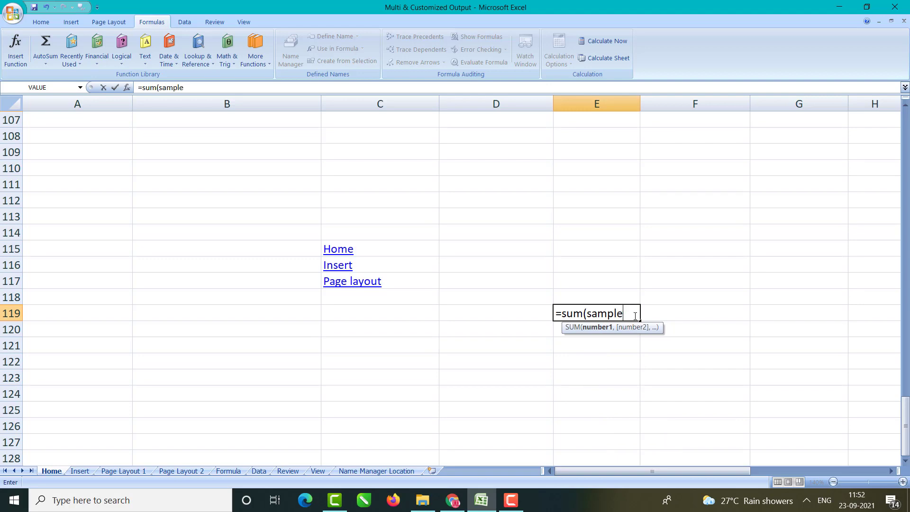
{"action": "key", "text": "BackSpace"}
{"action": "key", "text": "BackSpace"}
{"action": "key", "text": "BackSpace"}
{"action": "key", "text": "BackSpace"}
{"action": "key", "text": "BackSpace"}
{"action": "key", "text": "BackSpace"}
{"action": "key", "text": "BackSpace"}
{"action": "key", "text": "BackSpace"}
{"action": "key", "text": "BackSpace"}
{"action": "key", "text": "BackSpace"}
{"action": "key", "text": "BackSpace"}
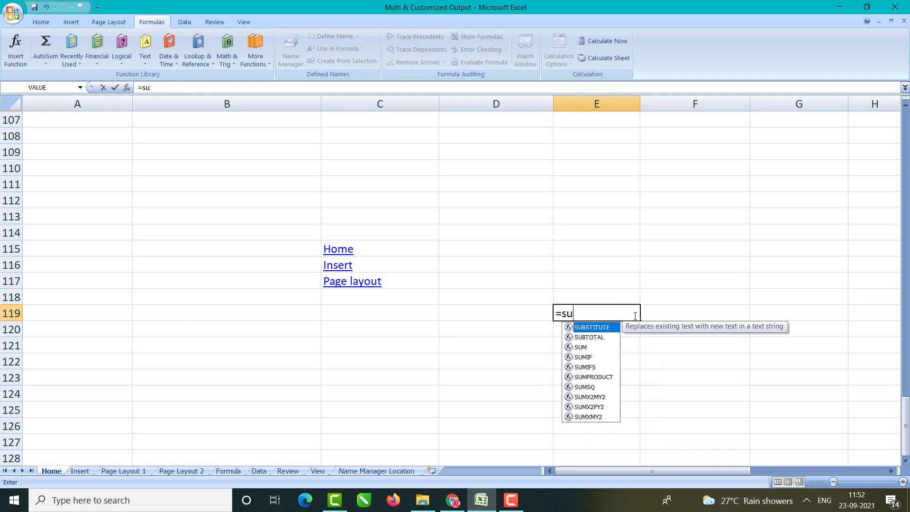
{"action": "key", "text": "Return"}
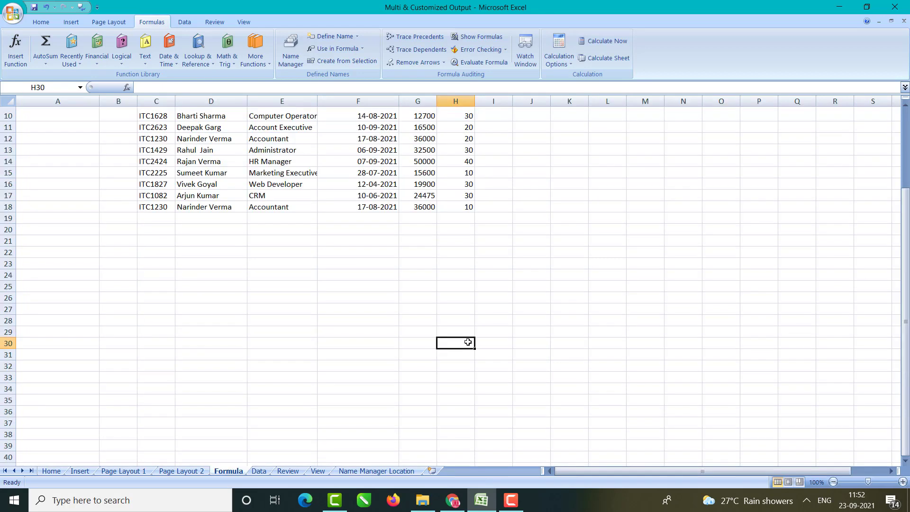
Enter the formula =SUM(Sample1) in cell H30 of the Formula sheet.
{"action": "type", "text": "=sum"}
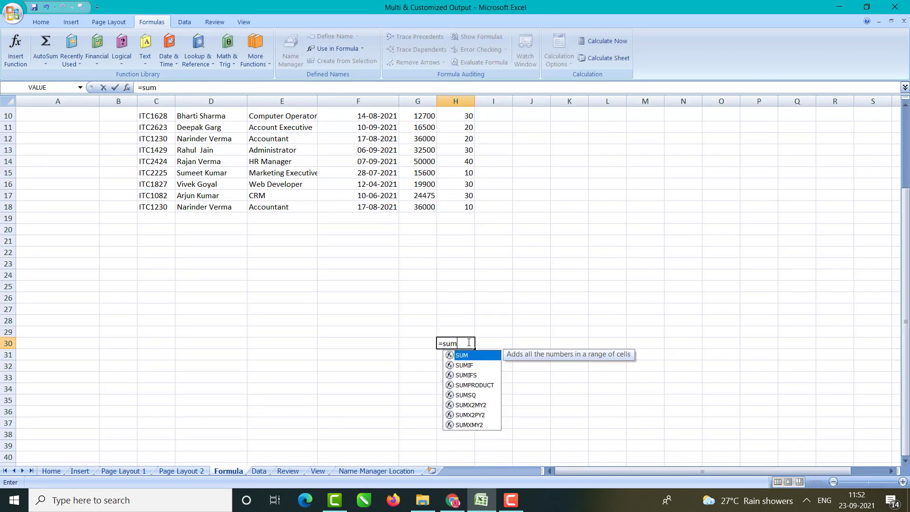
{"action": "type", "text": "(sample"}
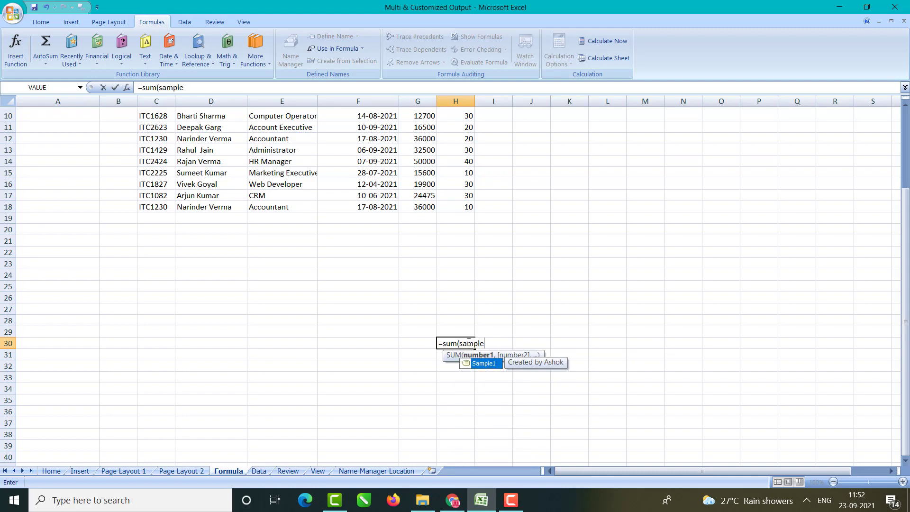
{"action": "double_click", "coordinate": [481, 365]}
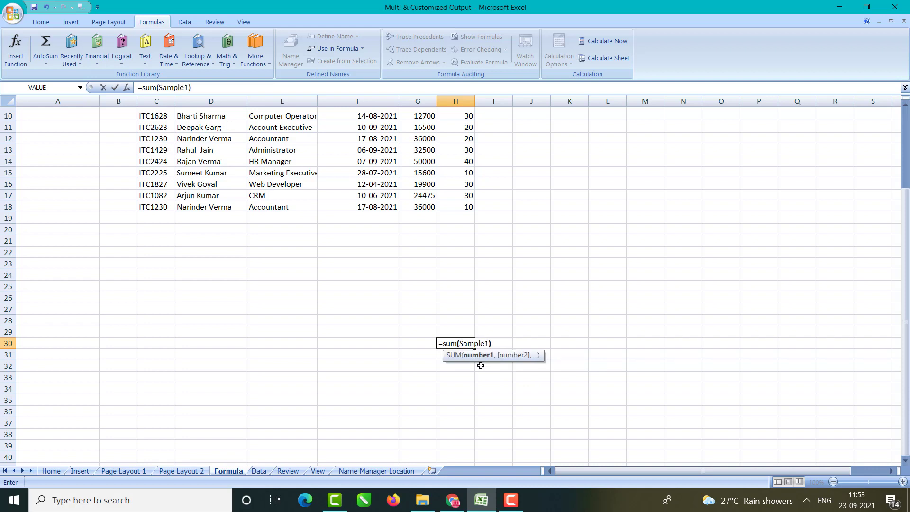
{"action": "type", "text": ")"}
{"action": "key", "text": "Return"}
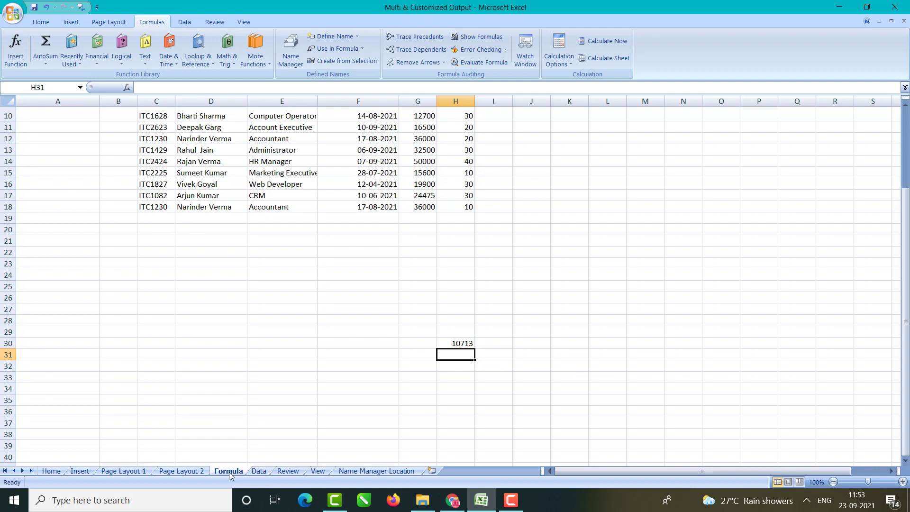
Define the workbook-scoped name Sample2 for the SAMPLE 2 table L10:N19 on the Name Manager Location sheet, with a comment crediting its creator.
{"action": "left_click", "coordinate": [359, 463]}
{"action": "left_click", "coordinate": [368, 472]}
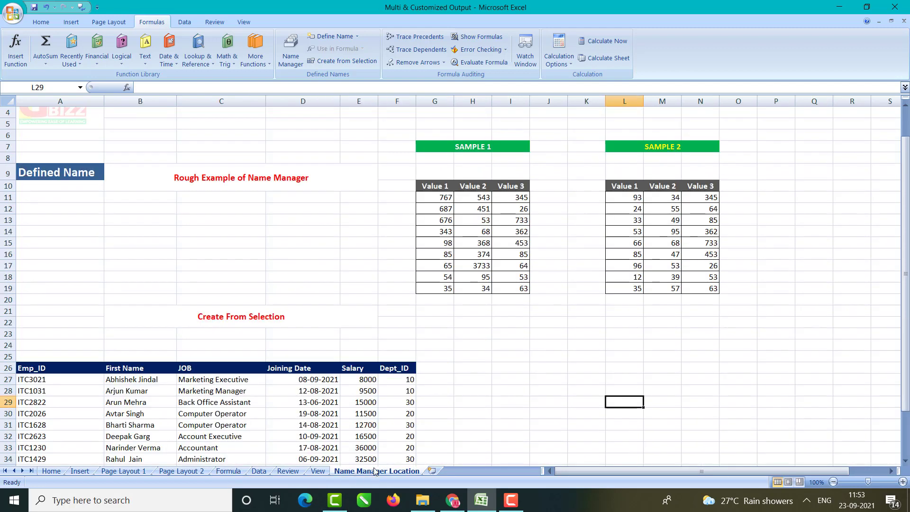
{"action": "left_click", "coordinate": [622, 184]}
{"action": "left_click_drag", "start_coordinate": [621, 184], "coordinate": [697, 291]}
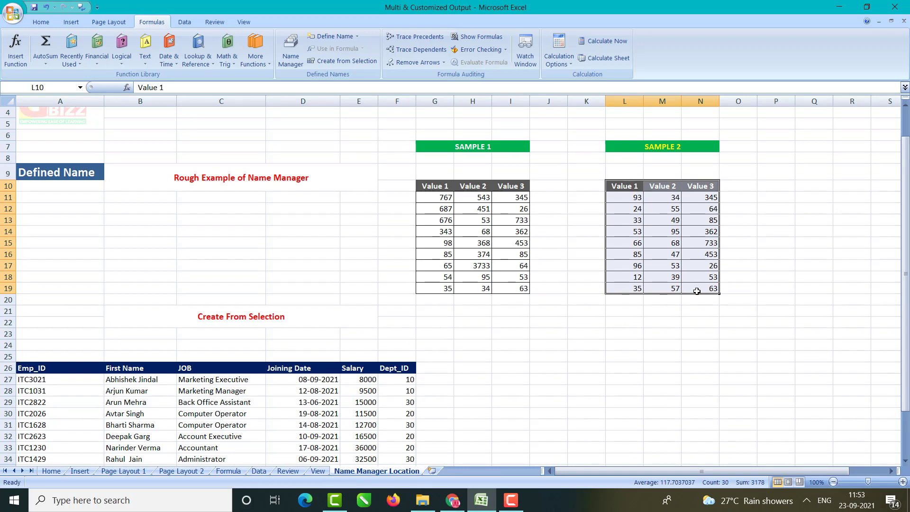
{"action": "left_click", "coordinate": [676, 321]}
{"action": "left_click_drag", "start_coordinate": [626, 186], "coordinate": [696, 287]}
{"action": "left_click", "coordinate": [291, 50]}
{"action": "left_click", "coordinate": [124, 150]}
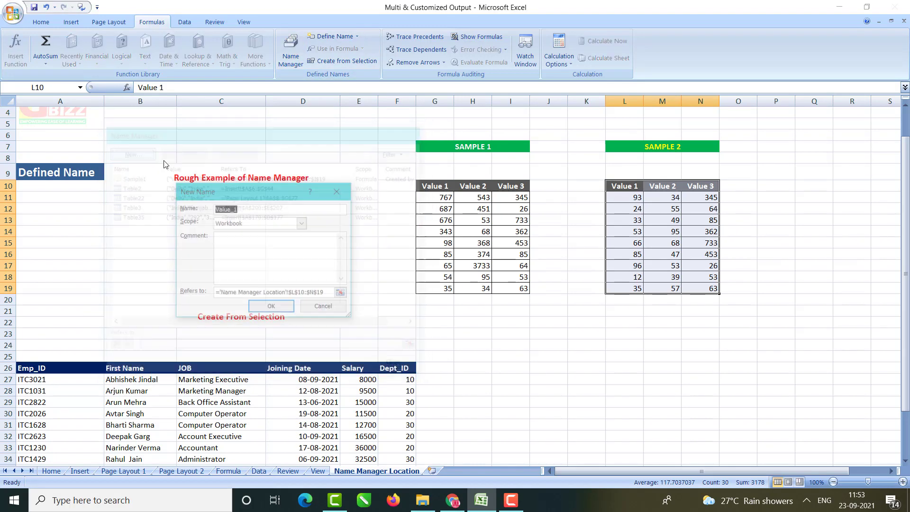
{"action": "type", "text": "S"}
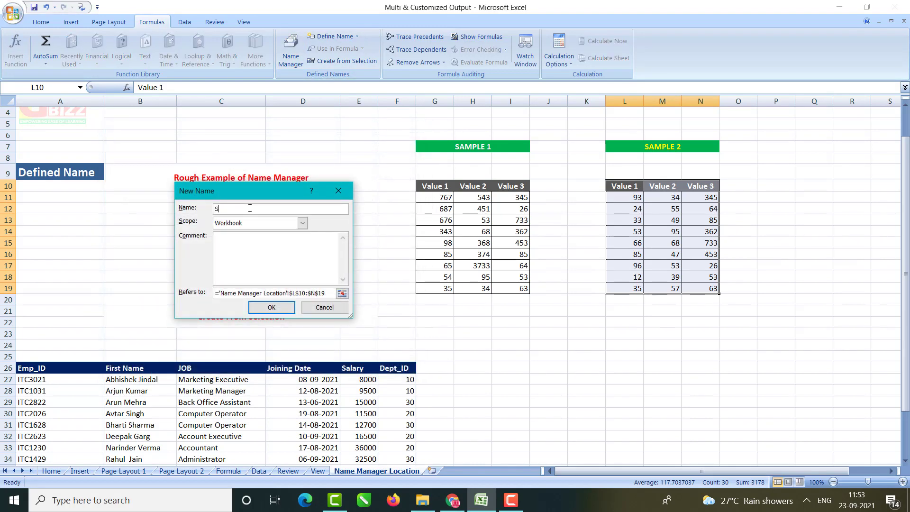
{"action": "type", "text": "ample2"}
{"action": "left_click", "coordinate": [229, 242]}
{"action": "type", "text": "Created by Ashok"}
{"action": "left_click", "coordinate": [265, 312]}
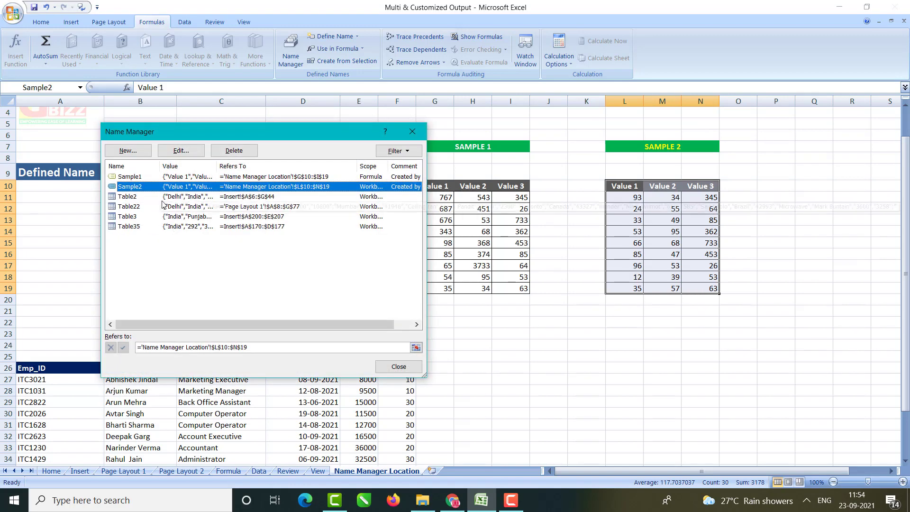
{"action": "left_click", "coordinate": [389, 369]}
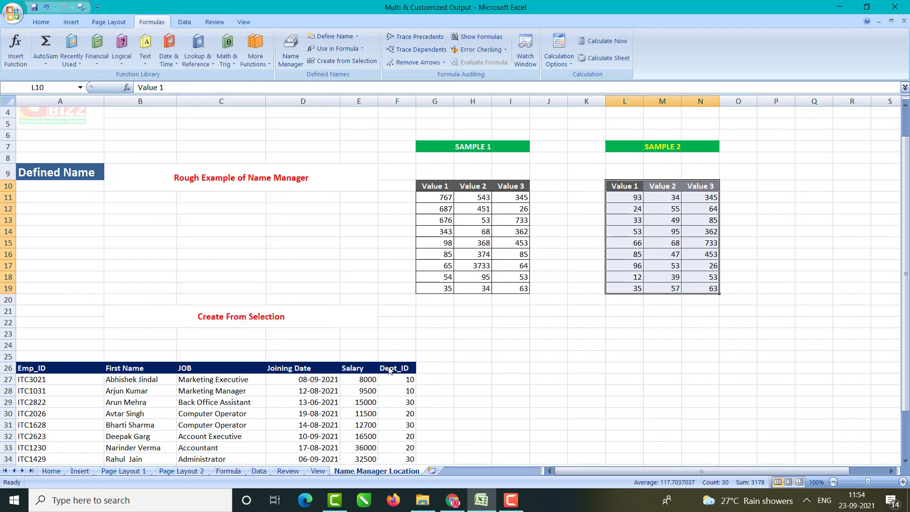
Enter the formula =SUM(Sample2) in cell M26 below the SAMPLE 2 table.
{"action": "left_click", "coordinate": [669, 367]}
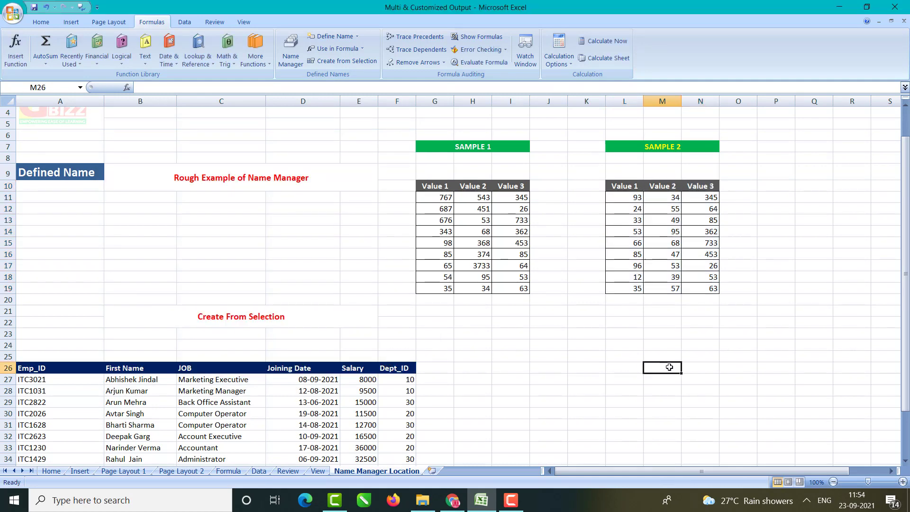
{"action": "type", "text": "=sum(sample"}
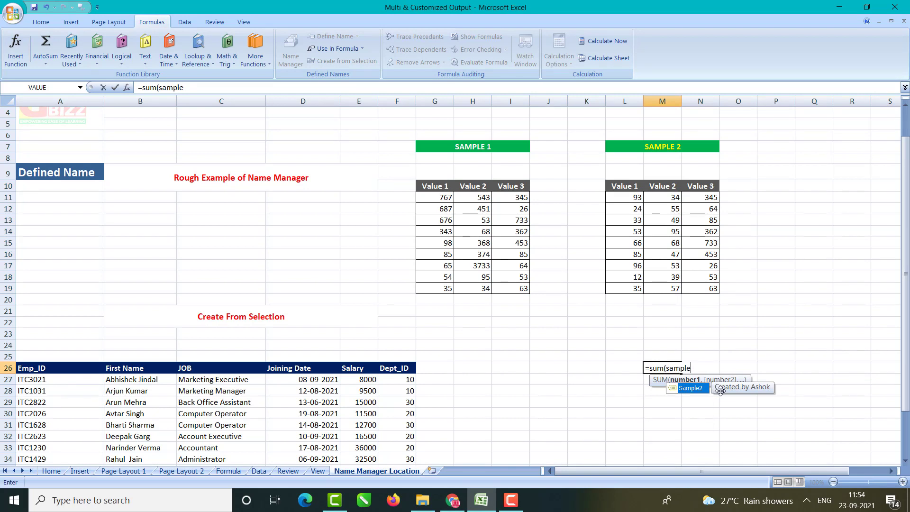
{"action": "type", "text": "2)"}
{"action": "key", "text": "Return"}
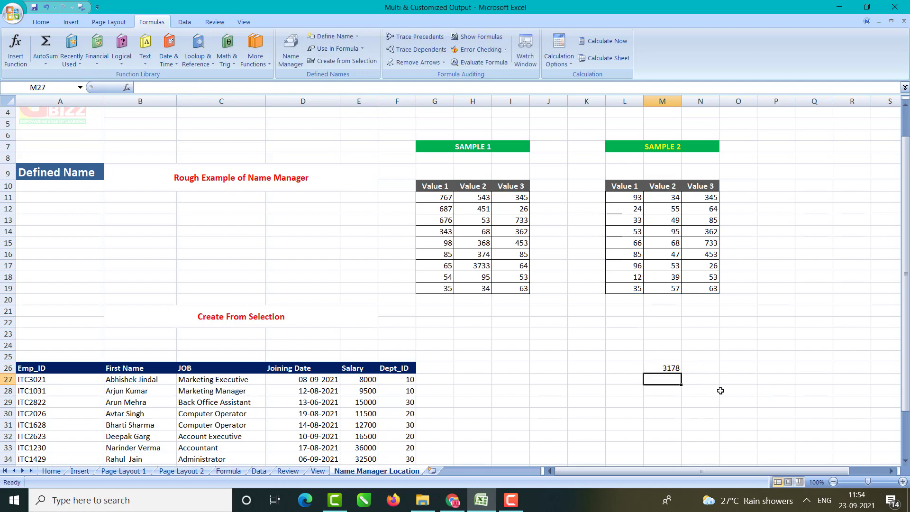
Enter the formula =AVERAGE(Sample2) in cell N26 and check it against the SAMPLE 2 values in L11:N19.
{"action": "left_click", "coordinate": [715, 371]}
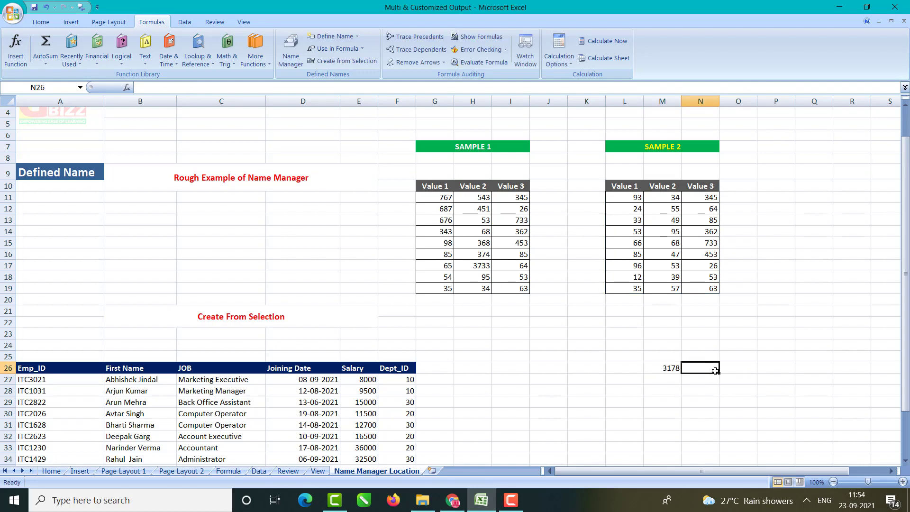
{"action": "type", "text": "=avera"}
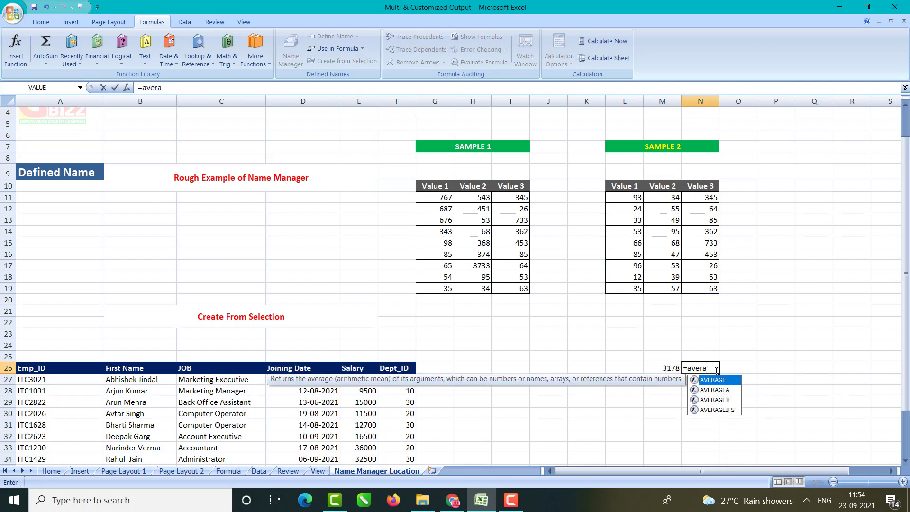
{"action": "type", "text": "ge(sample"}
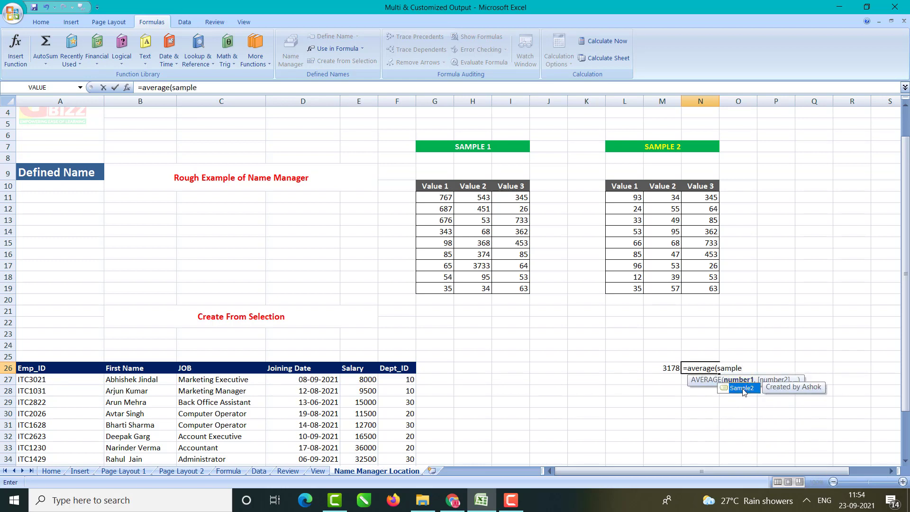
{"action": "double_click", "coordinate": [742, 388]}
{"action": "key", "text": "Return"}
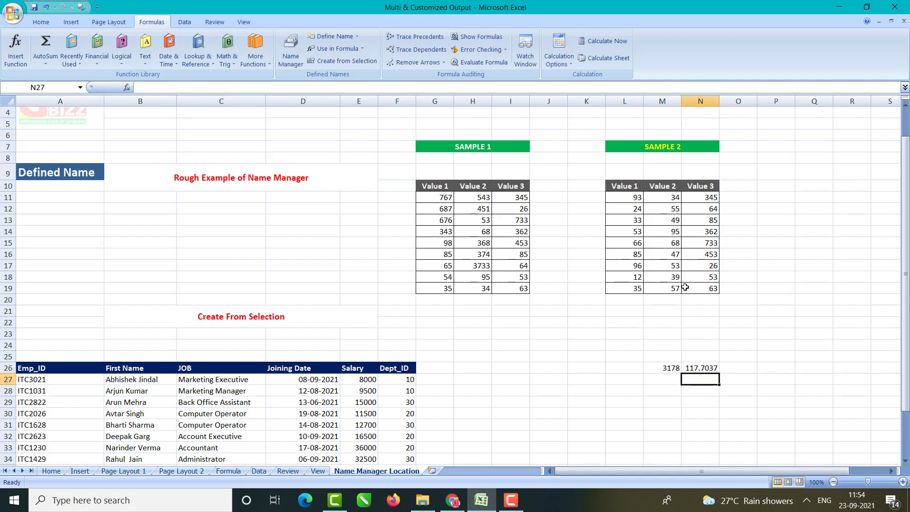
{"action": "left_click_drag", "start_coordinate": [620, 197], "coordinate": [698, 292]}
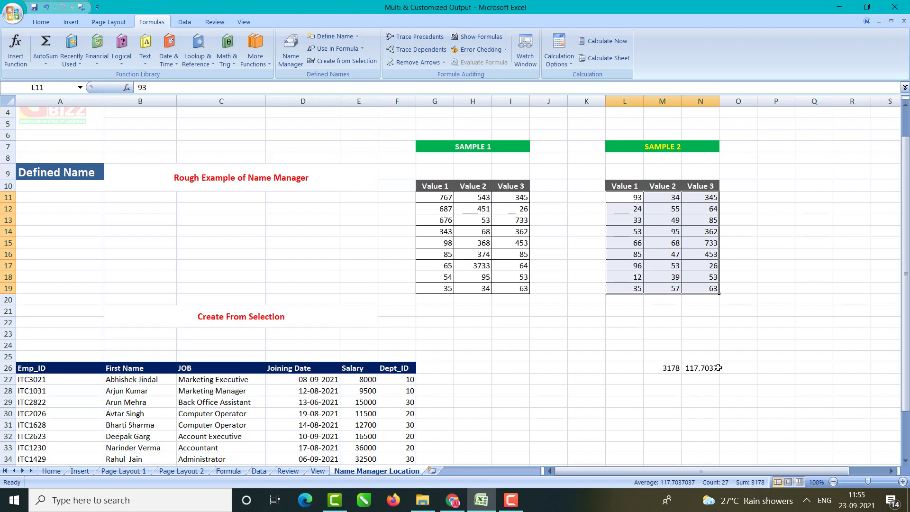
{"action": "left_click", "coordinate": [693, 368]}
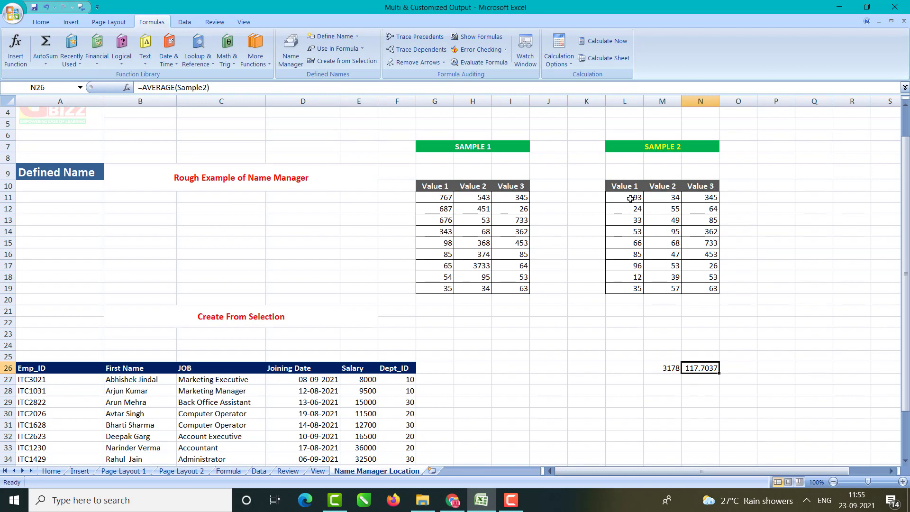
{"action": "left_click_drag", "start_coordinate": [663, 357], "coordinate": [701, 397]}
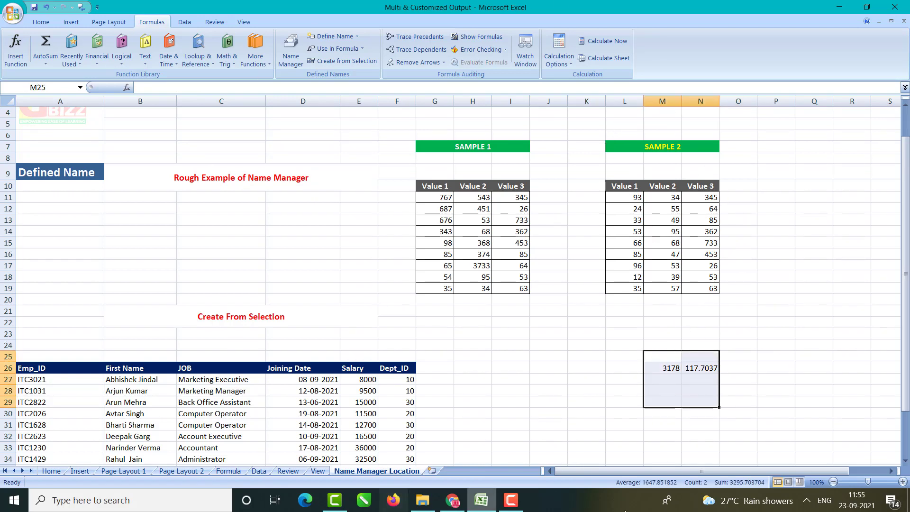
Enter the formula =COUNT(Sample2) in cell H22 of the Page Layout 2 sheet and view the stored formula.
{"action": "left_click", "coordinate": [178, 471]}
{"action": "left_click", "coordinate": [407, 348]}
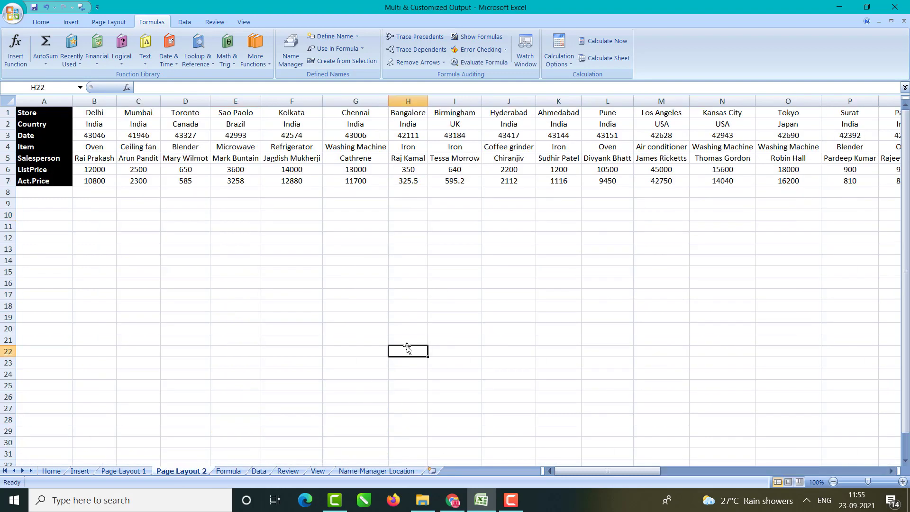
{"action": "type", "text": "="}
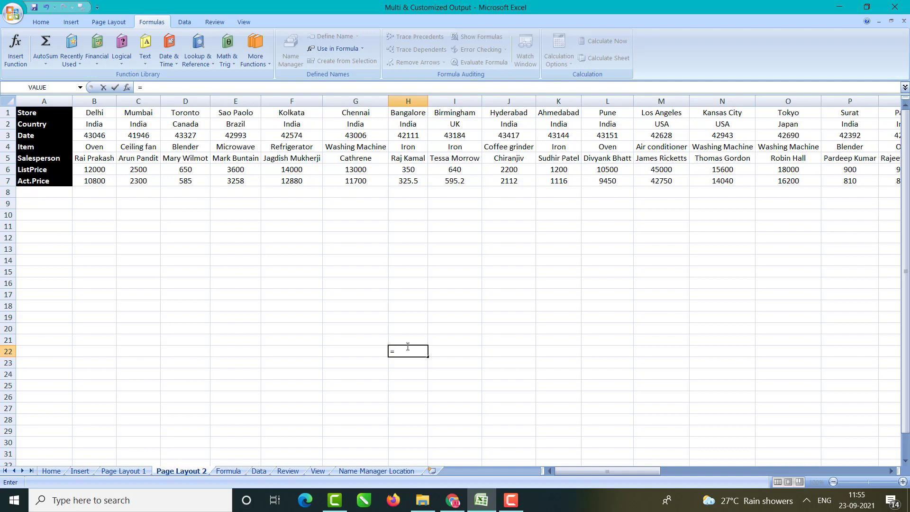
{"action": "type", "text": "count("}
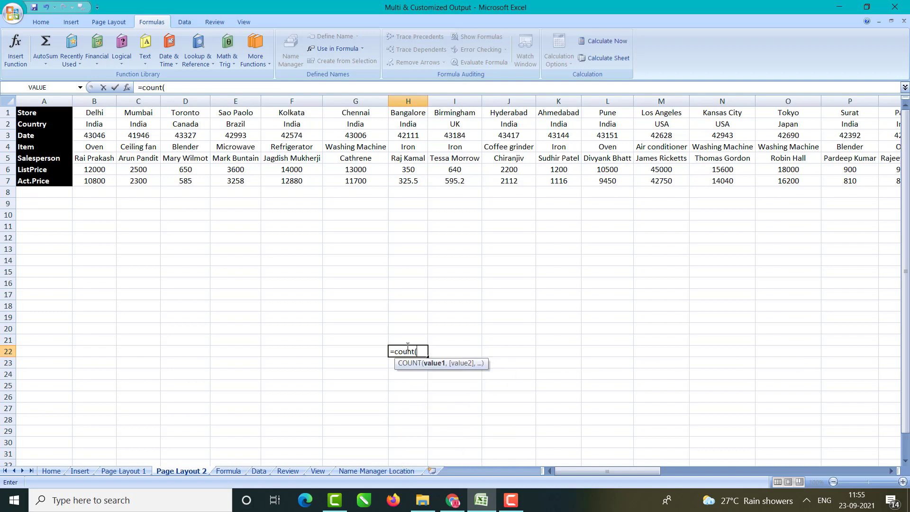
{"action": "type", "text": "sample"}
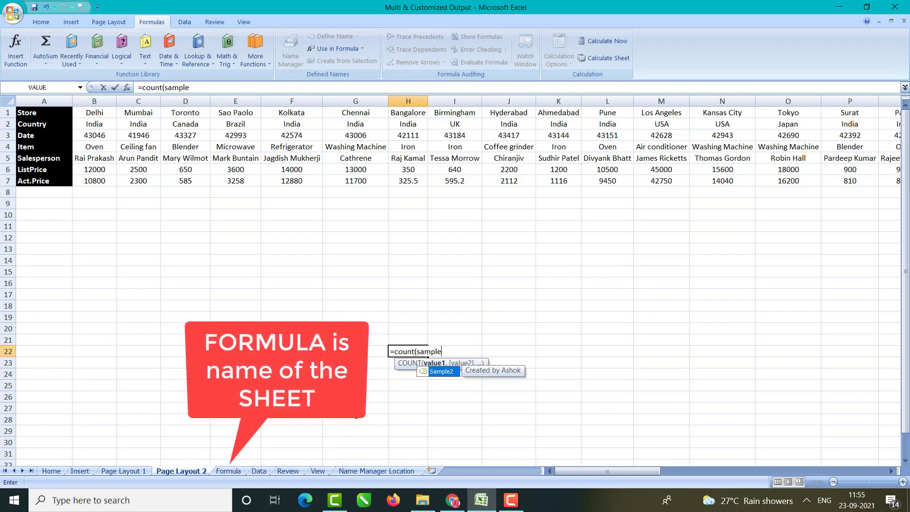
{"action": "type", "text": "2)"}
{"action": "key", "text": "Return"}
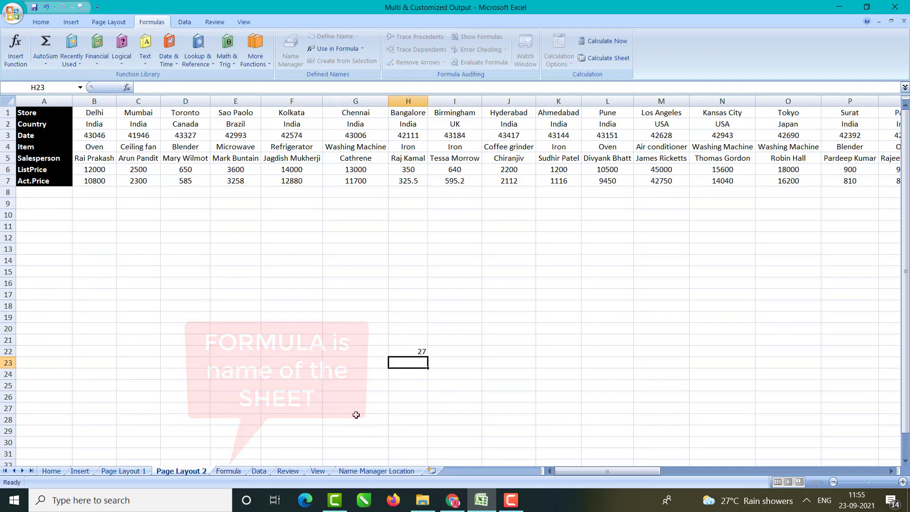
{"action": "left_click", "coordinate": [420, 353]}
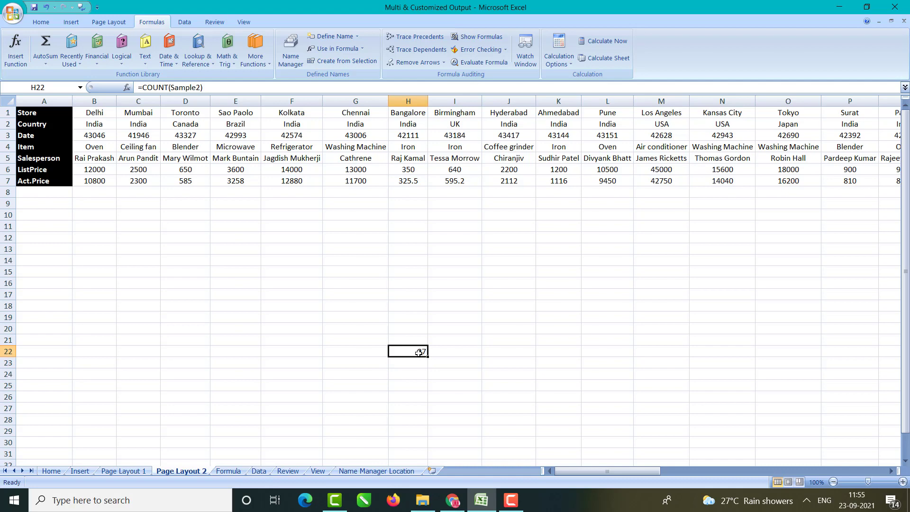
Check the COUNT result against the SAMPLE 2 values L11:N19 on the Name Manager Location sheet, then return to Page Layout 2.
{"action": "left_click", "coordinate": [377, 471]}
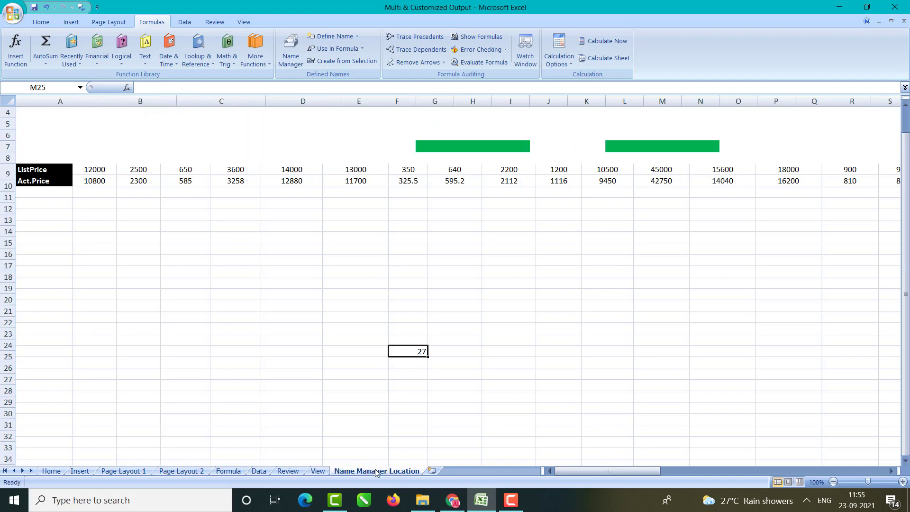
{"action": "left_click_drag", "start_coordinate": [633, 197], "coordinate": [701, 198]}
{"action": "left_click", "coordinate": [635, 220]}
{"action": "left_click", "coordinate": [635, 254]}
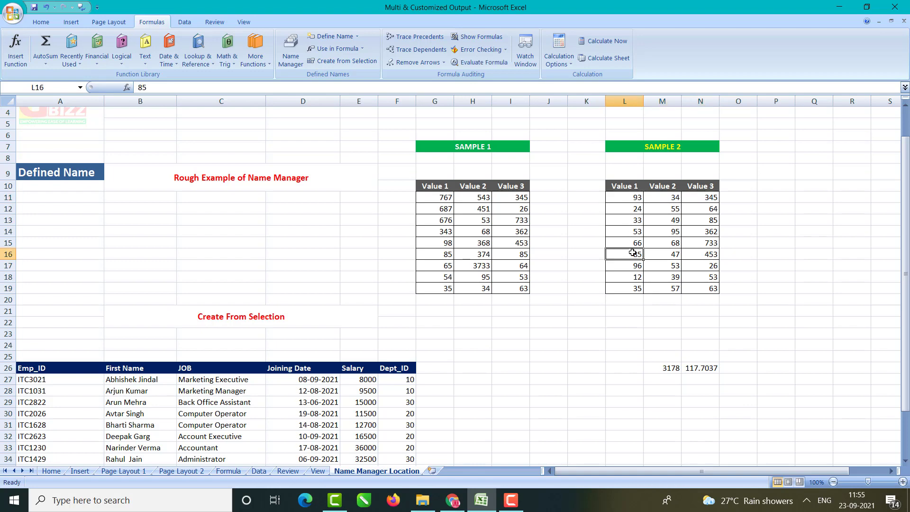
{"action": "left_click_drag", "start_coordinate": [633, 199], "coordinate": [709, 291]}
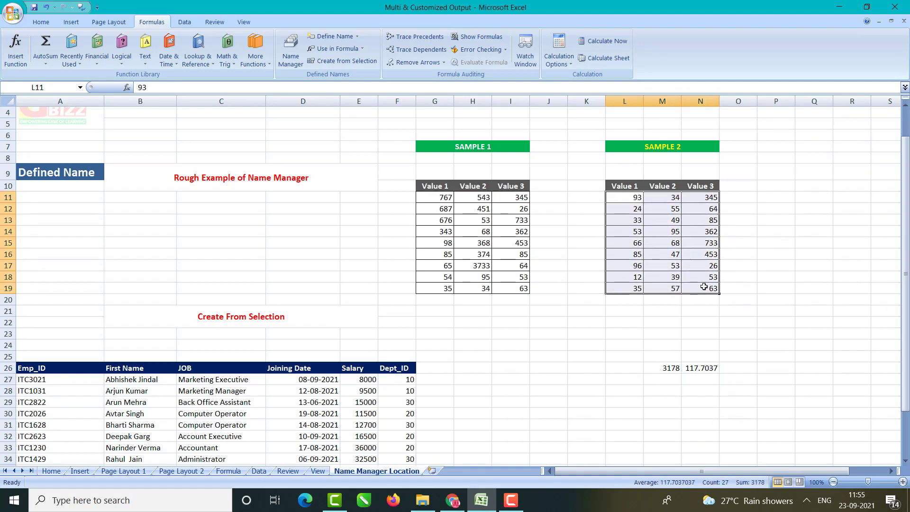
{"action": "left_click", "coordinate": [194, 478]}
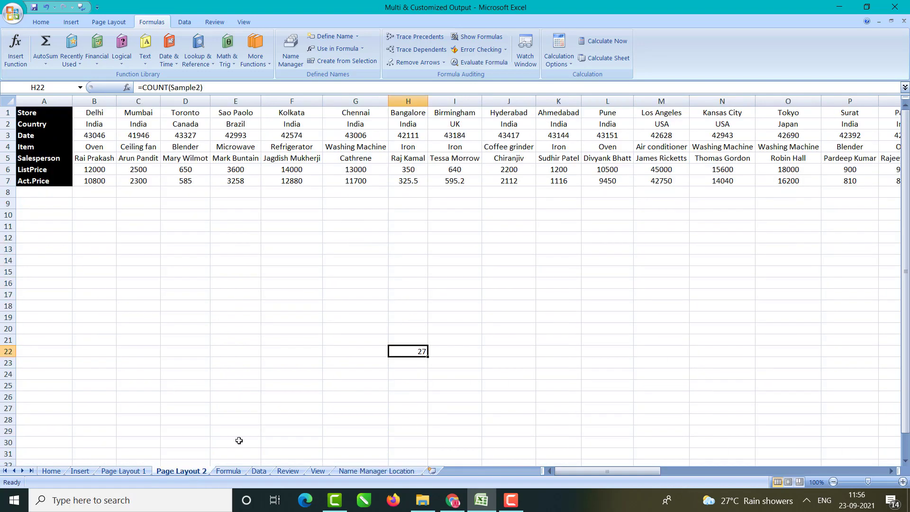
Delete the COUNT formula from cell H22 of the Page Layout 2 sheet.
{"action": "left_click", "coordinate": [381, 338]}
{"action": "left_click", "coordinate": [424, 354]}
{"action": "key", "text": "Delete"}
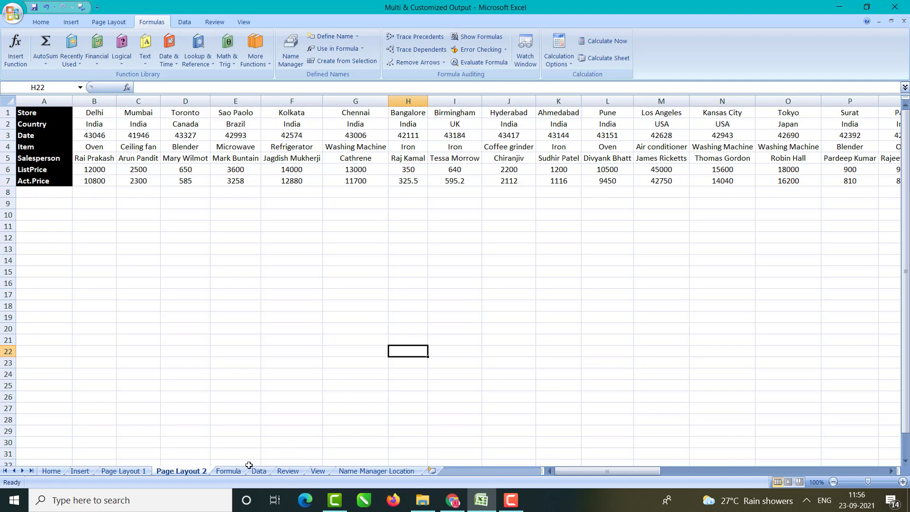
On the Formula sheet, check the Sample names offered for a SUM formula in J28, discard it and return to the Name Manager Location sheet.
{"action": "left_click", "coordinate": [233, 470]}
{"action": "left_click", "coordinate": [485, 312]}
{"action": "left_click", "coordinate": [544, 318]}
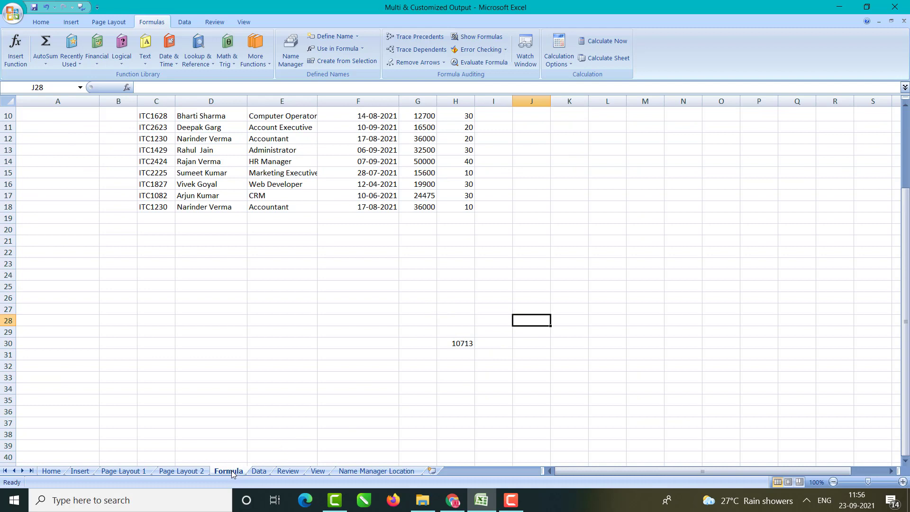
{"action": "type", "text": "="}
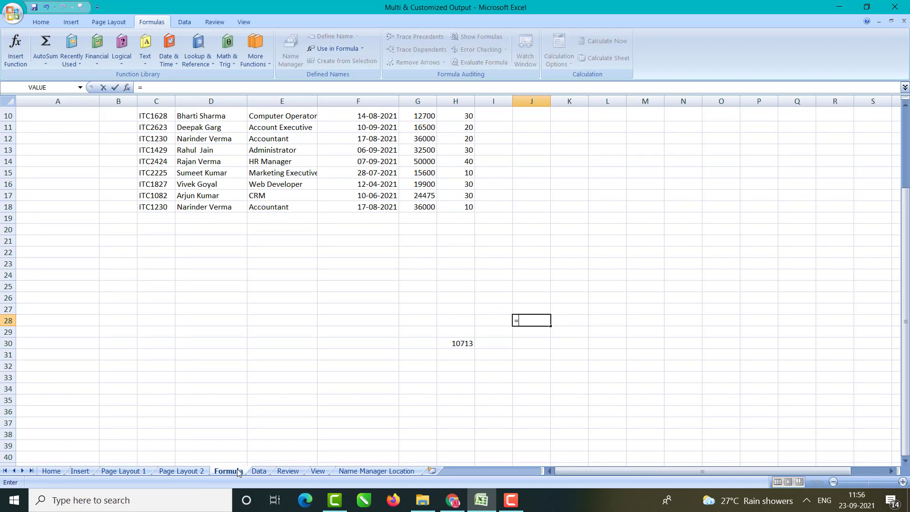
{"action": "type", "text": "sum(sample"}
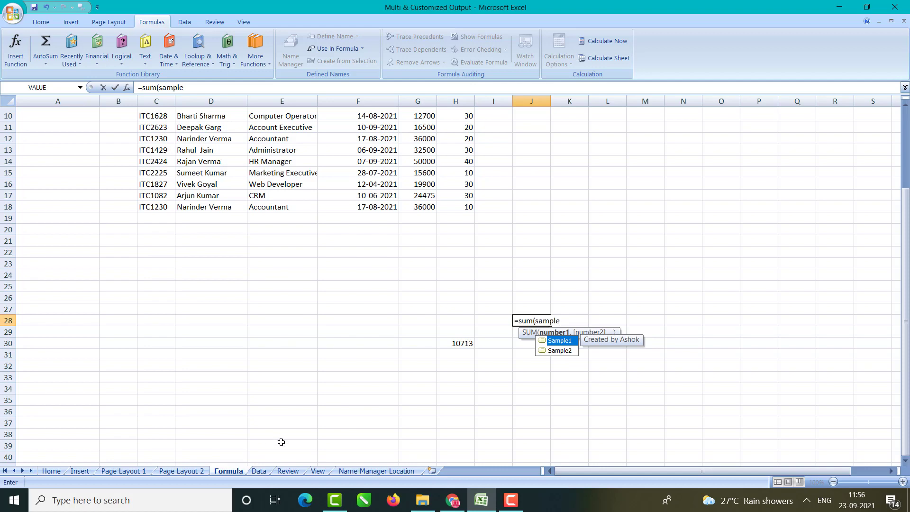
{"action": "key", "text": "Escape"}
{"action": "key", "text": "Escape"}
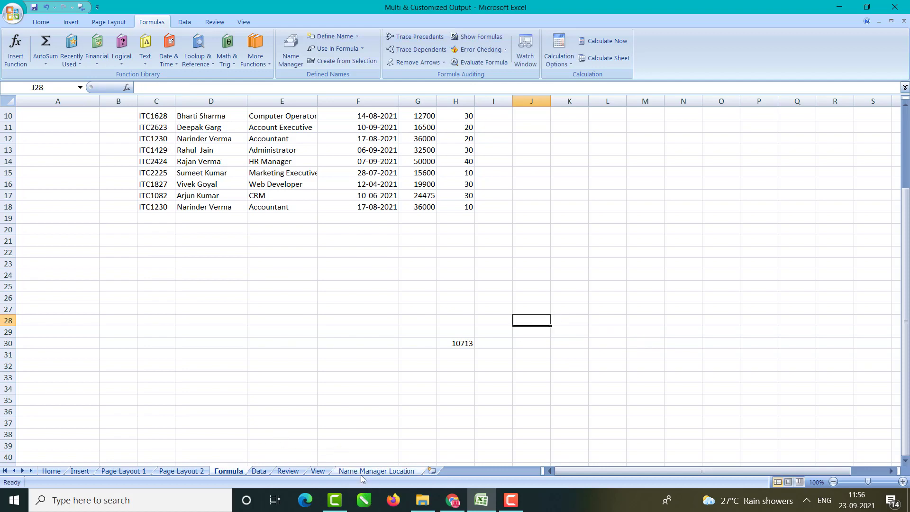
{"action": "left_click", "coordinate": [380, 471]}
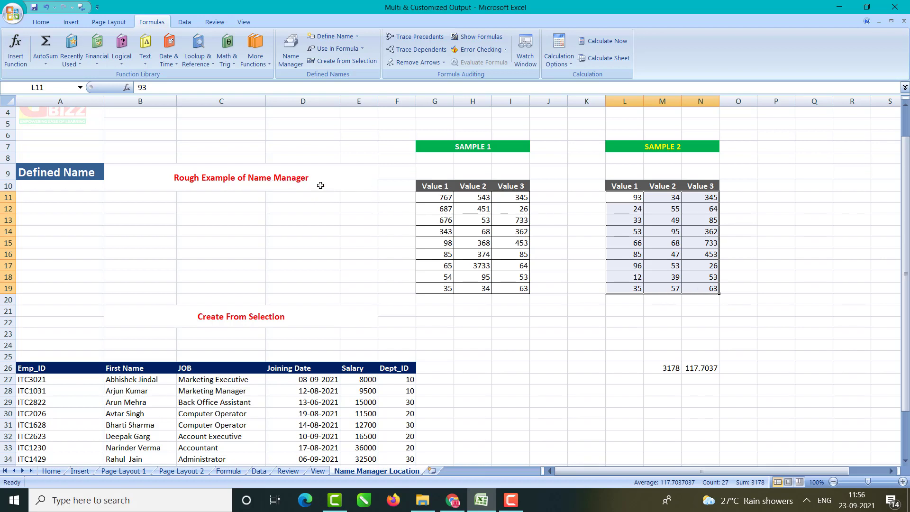
{"action": "left_click_drag", "start_coordinate": [379, 177], "coordinate": [744, 317]}
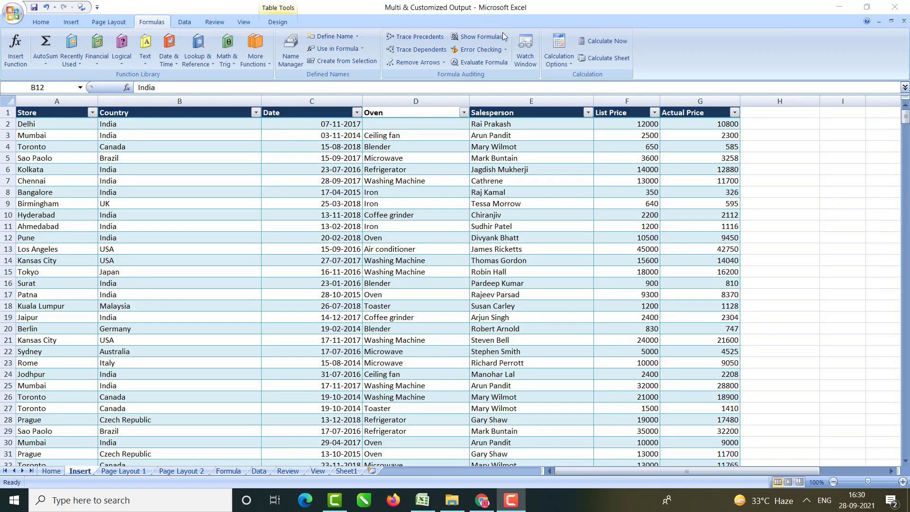
Open the Watch Window on the Insert sheet and float it over the table's price columns.
{"action": "left_click", "coordinate": [522, 50]}
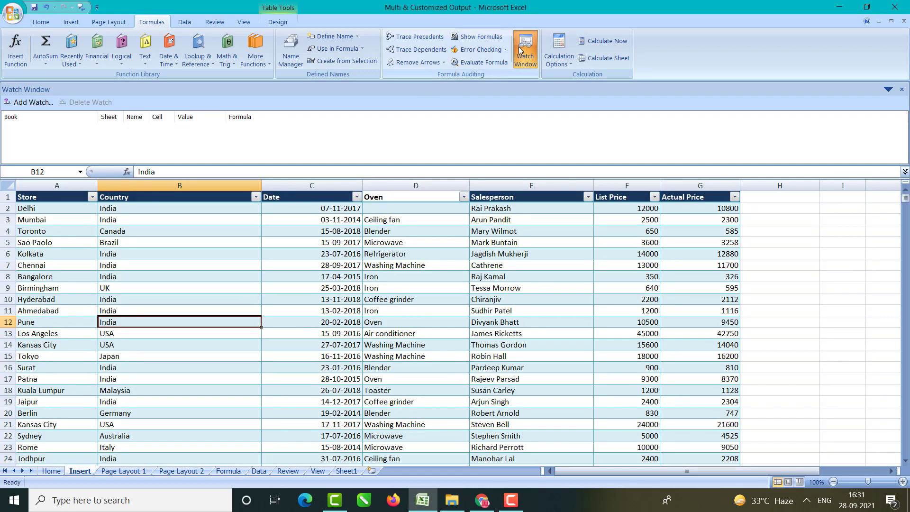
{"action": "left_click", "coordinate": [523, 50]}
{"action": "left_click_drag", "start_coordinate": [539, 229], "coordinate": [539, 229]}
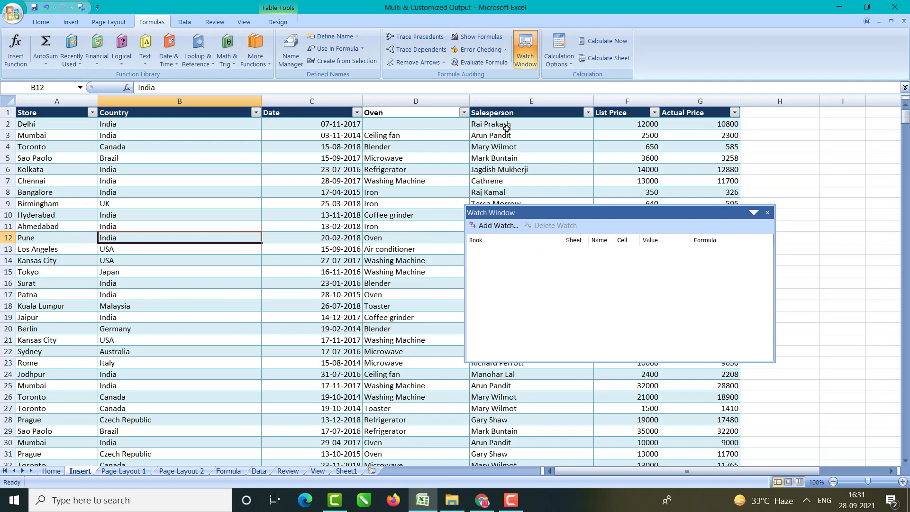
{"action": "left_click_drag", "start_coordinate": [555, 209], "coordinate": [693, 146]}
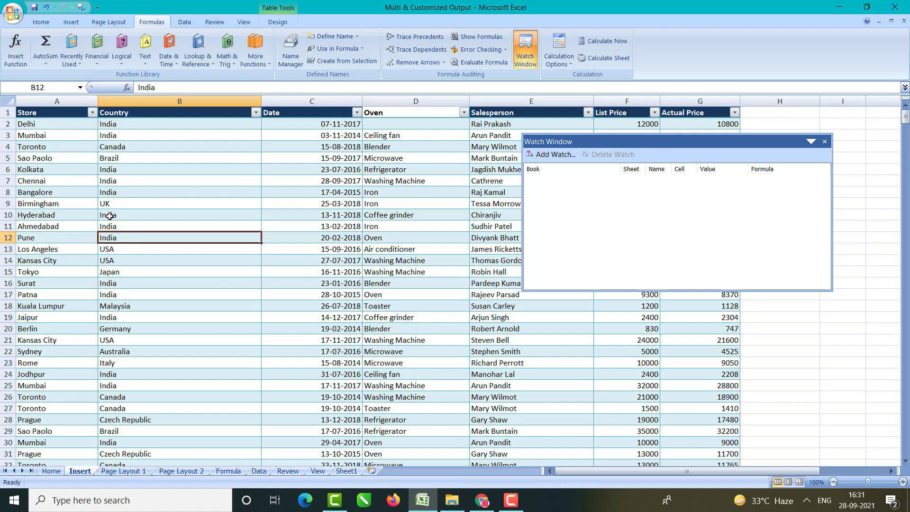
Add a watch for the Store header in cell A1 of the Insert sheet and select its entry in the watch list.
{"action": "left_click", "coordinate": [60, 146]}
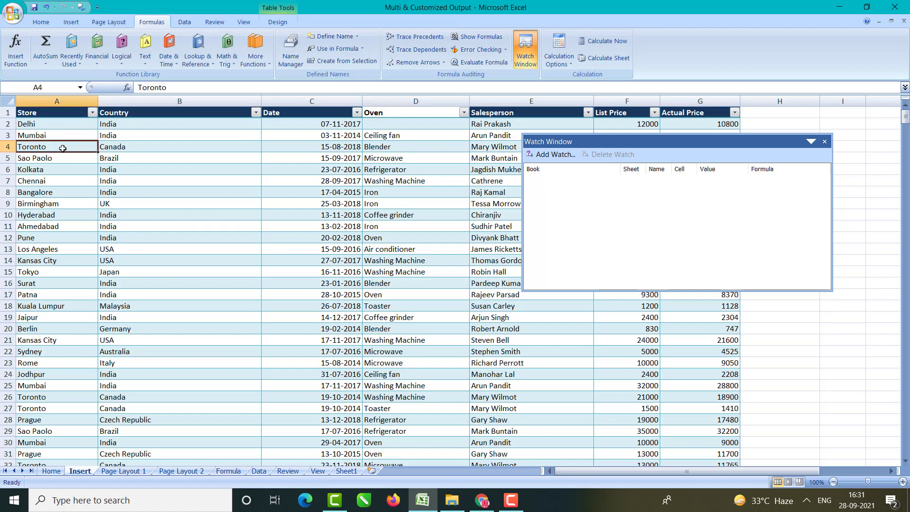
{"action": "double_click", "coordinate": [41, 113]}
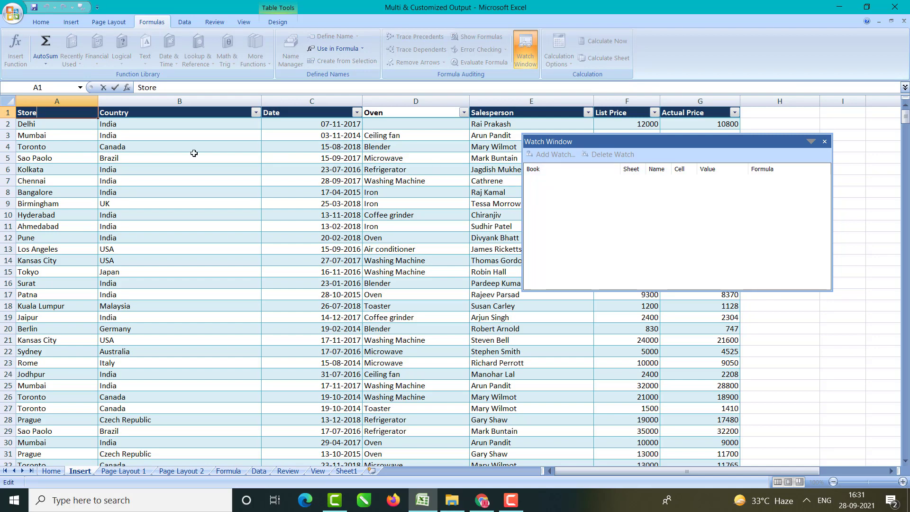
{"action": "left_click", "coordinate": [98, 156]}
{"action": "left_click", "coordinate": [55, 116]}
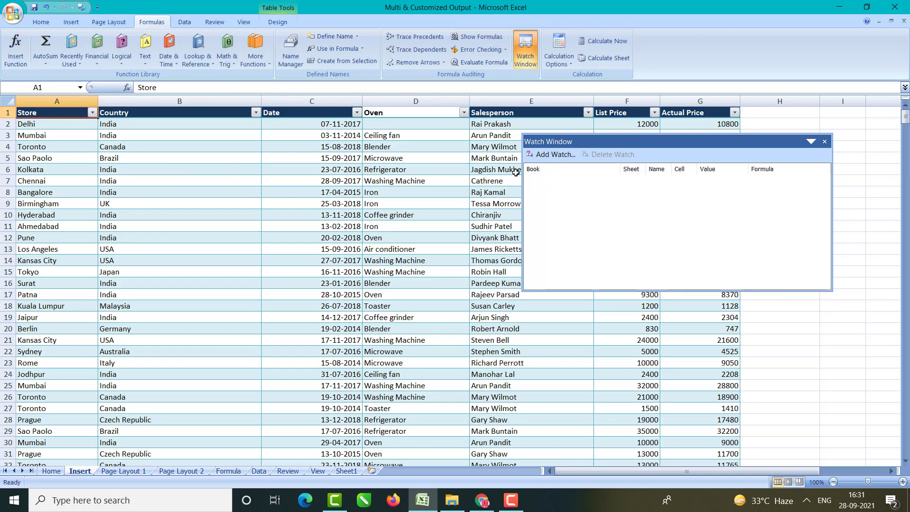
{"action": "left_click", "coordinate": [563, 154]}
{"action": "left_click", "coordinate": [707, 181]}
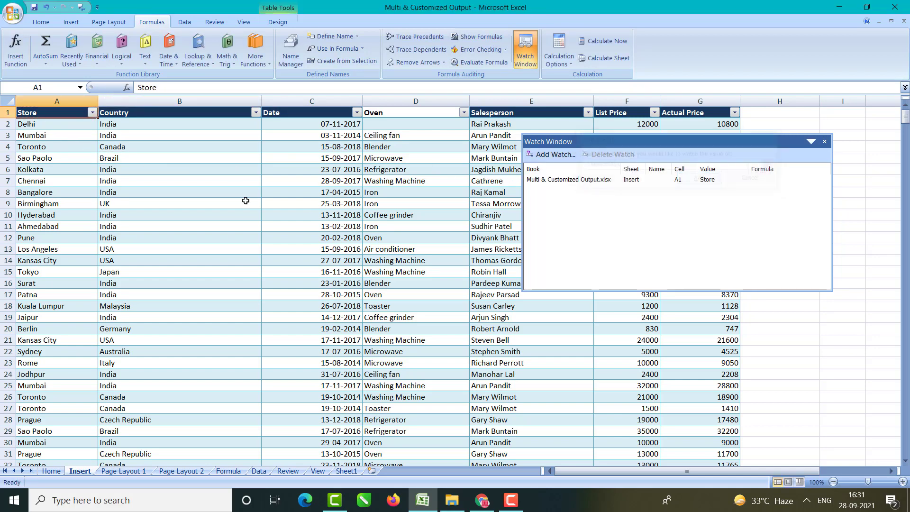
{"action": "left_click", "coordinate": [700, 182]}
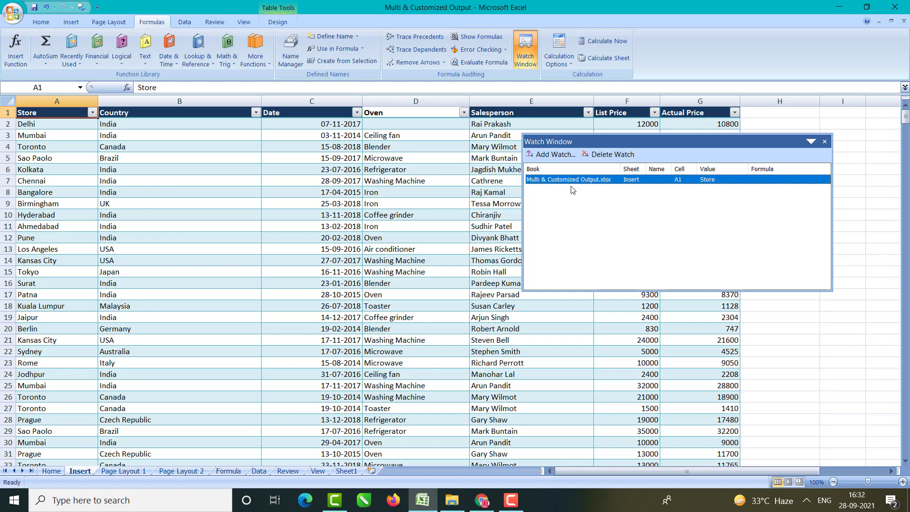
Add a watch for the Column Chart heading in cell B72 of the Insert sheet.
{"action": "left_click", "coordinate": [401, 306]}
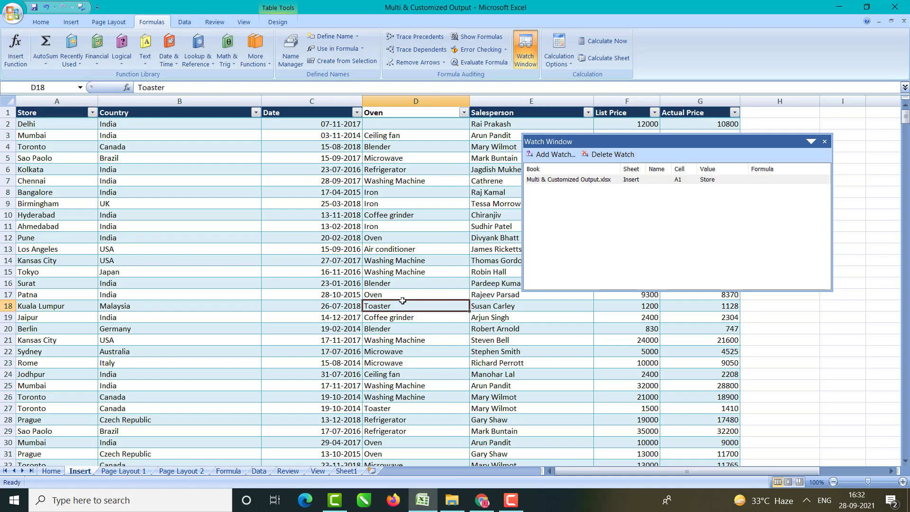
{"action": "scroll", "coordinate": [391, 308], "scroll_direction": "down", "scroll_amount": 6}
{"action": "scroll", "coordinate": [391, 308], "scroll_direction": "down", "scroll_amount": 14}
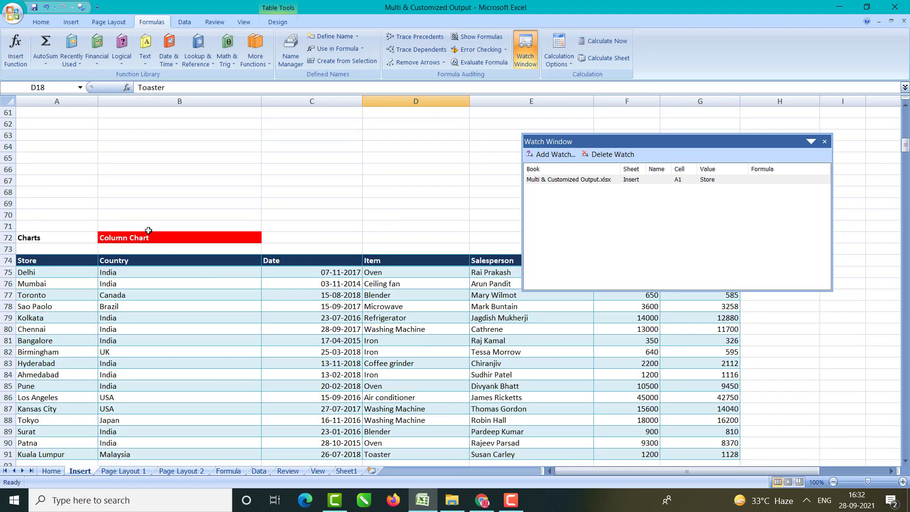
{"action": "left_click", "coordinate": [141, 238]}
{"action": "left_click", "coordinate": [553, 154]}
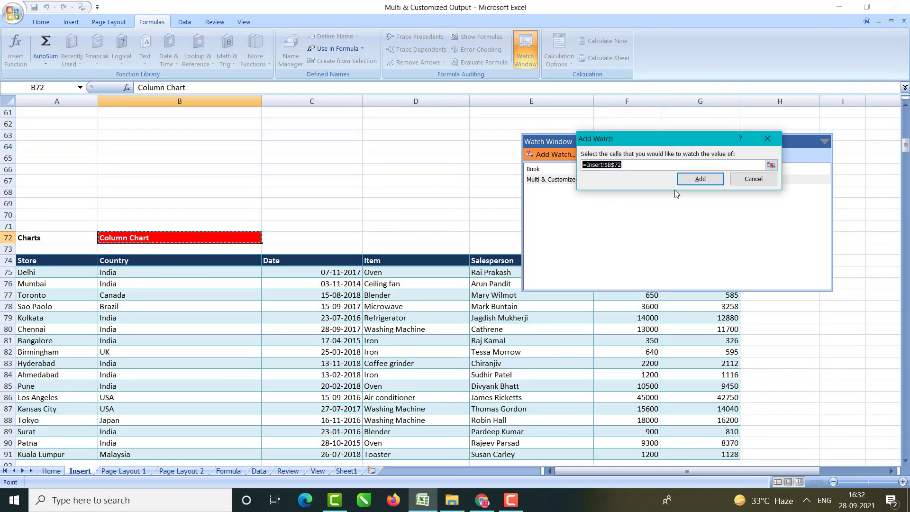
{"action": "left_click", "coordinate": [700, 179]}
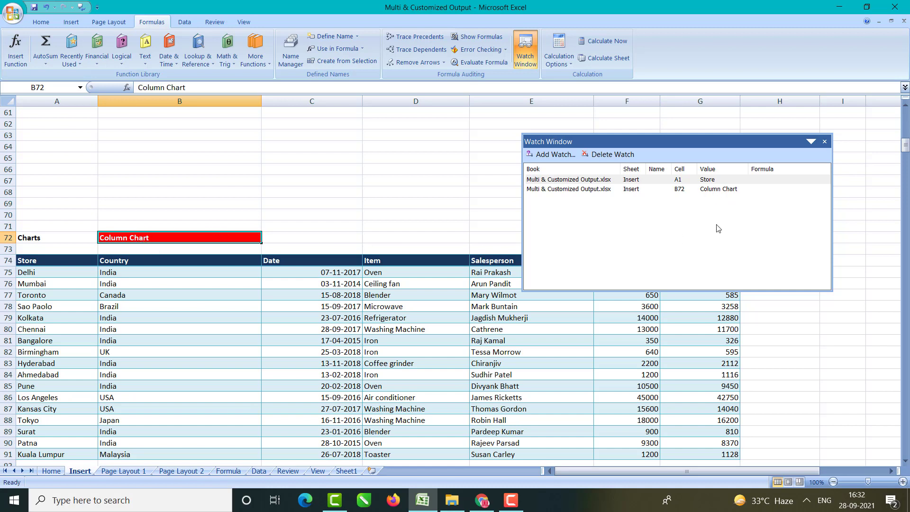
Add a watch for the Pie Chart heading in cell B131 of the Insert sheet.
{"action": "scroll", "coordinate": [180, 284], "scroll_direction": "down", "scroll_amount": 13}
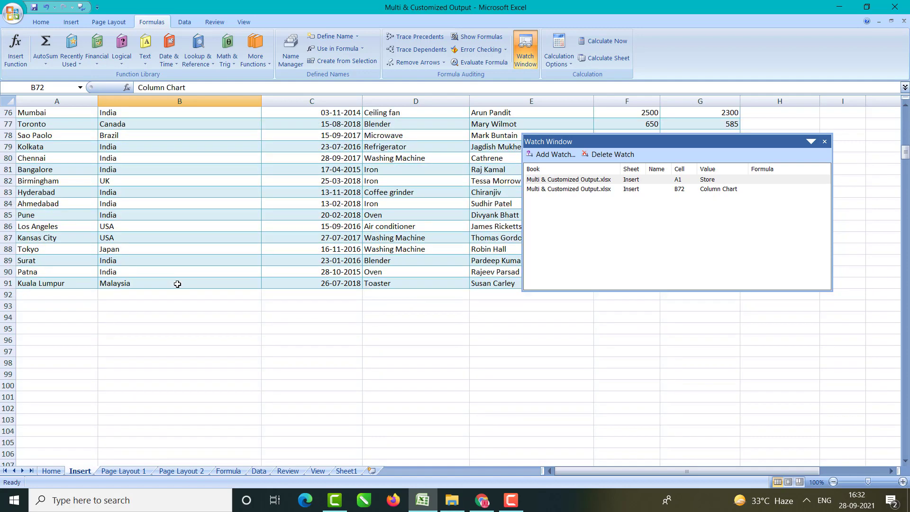
{"action": "scroll", "coordinate": [179, 287], "scroll_direction": "down", "scroll_amount": 9}
{"action": "left_click", "coordinate": [164, 160]}
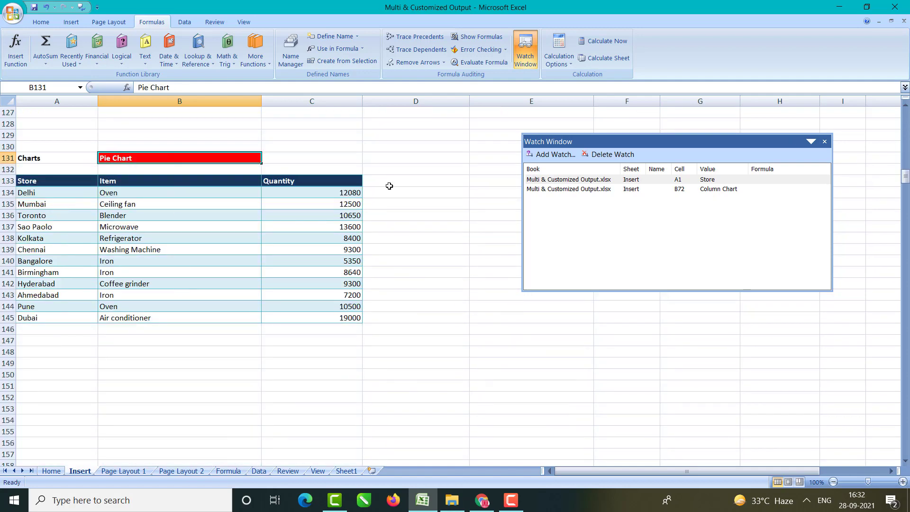
{"action": "left_click", "coordinate": [553, 154]}
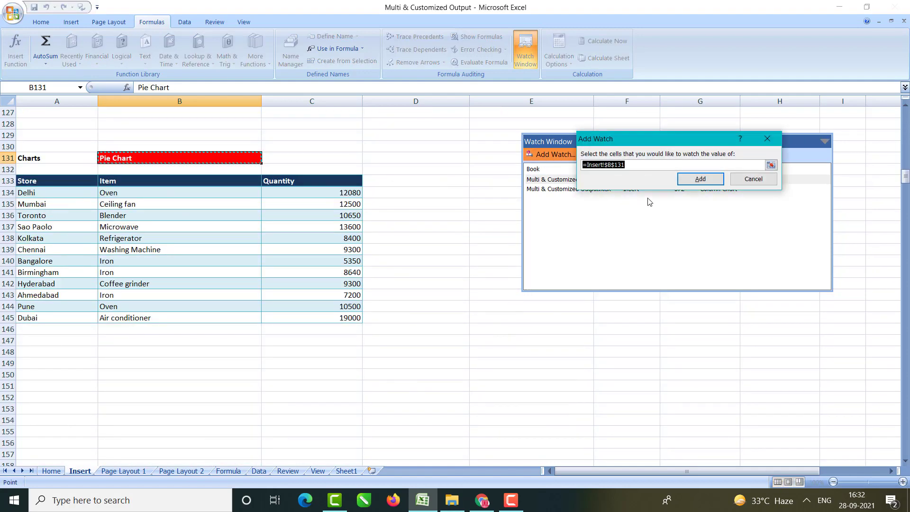
{"action": "left_click", "coordinate": [700, 179]}
Add a watch for the Line Chart heading in cell B163 of the Insert sheet.
{"action": "scroll", "coordinate": [303, 265], "scroll_direction": "down", "scroll_amount": 4}
{"action": "scroll", "coordinate": [303, 265], "scroll_direction": "down", "scroll_amount": 5}
{"action": "left_click", "coordinate": [172, 216]}
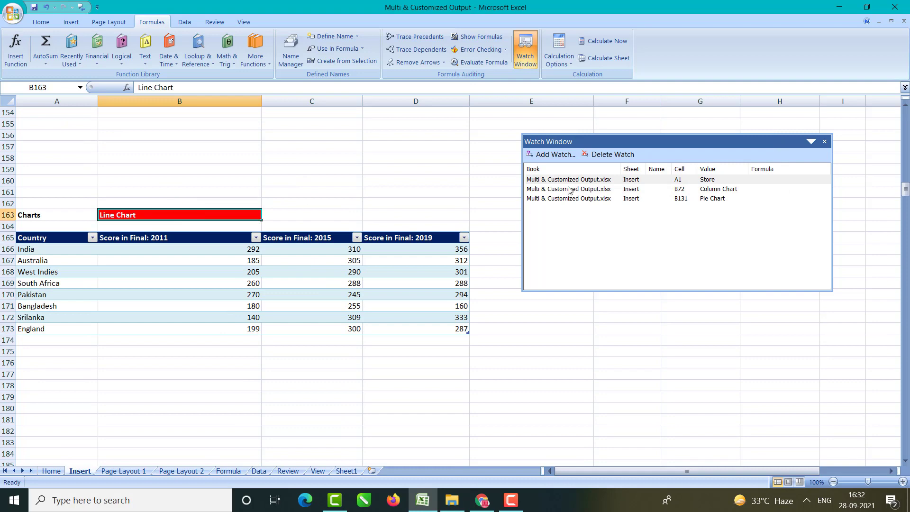
{"action": "left_click", "coordinate": [552, 154]}
{"action": "left_click", "coordinate": [701, 179]}
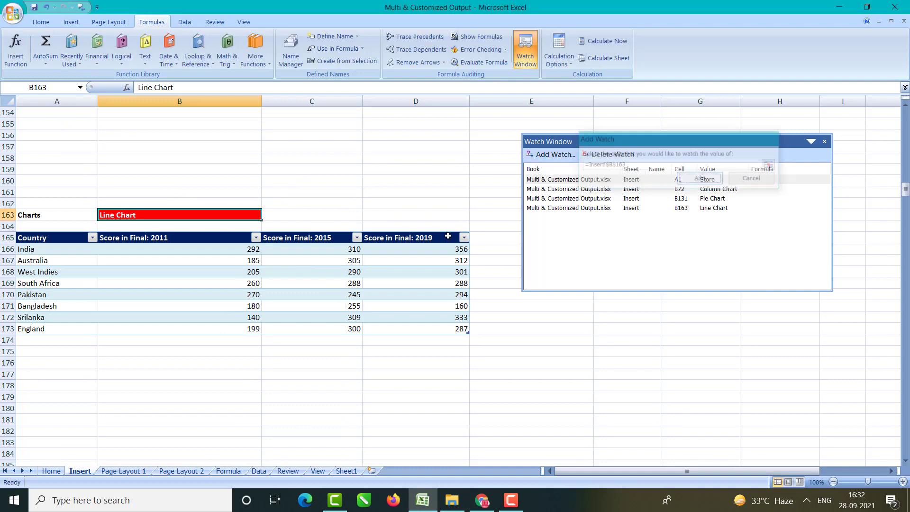
Add a watch for the Area Chart heading in cell B193 of the Insert sheet.
{"action": "scroll", "coordinate": [204, 325], "scroll_direction": "down", "scroll_amount": 7}
{"action": "scroll", "coordinate": [203, 324], "scroll_direction": "down", "scroll_amount": 2}
{"action": "left_click", "coordinate": [172, 250]}
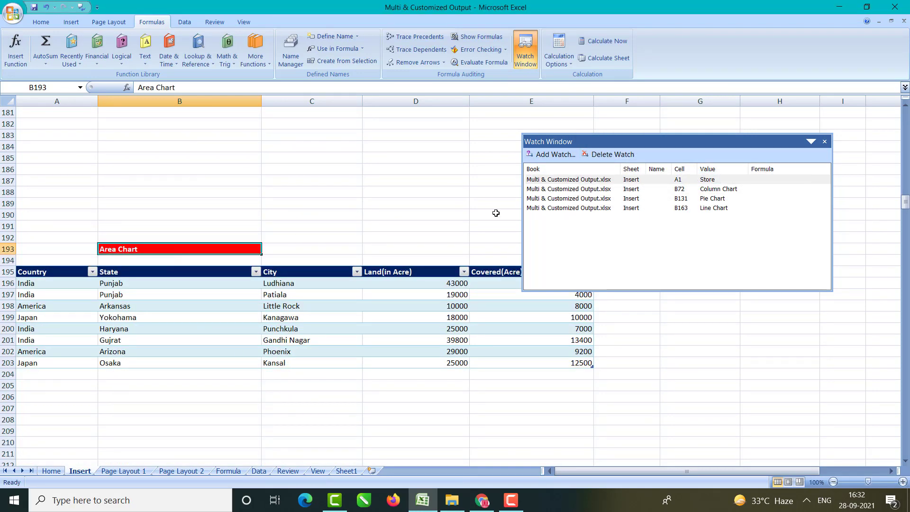
{"action": "left_click", "coordinate": [549, 154]}
{"action": "left_click", "coordinate": [699, 179]}
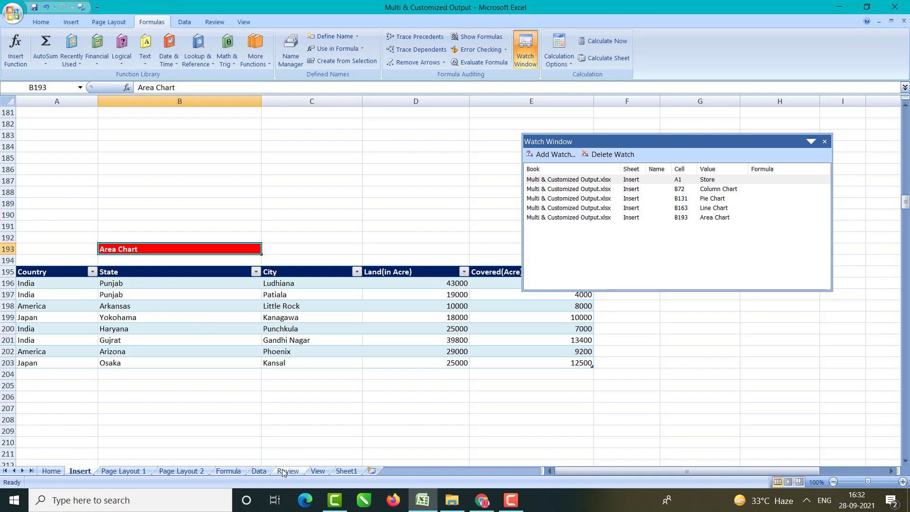
Add a watch for the Defined Name heading in cell A9 of the Formula sheet.
{"action": "left_click", "coordinate": [228, 471]}
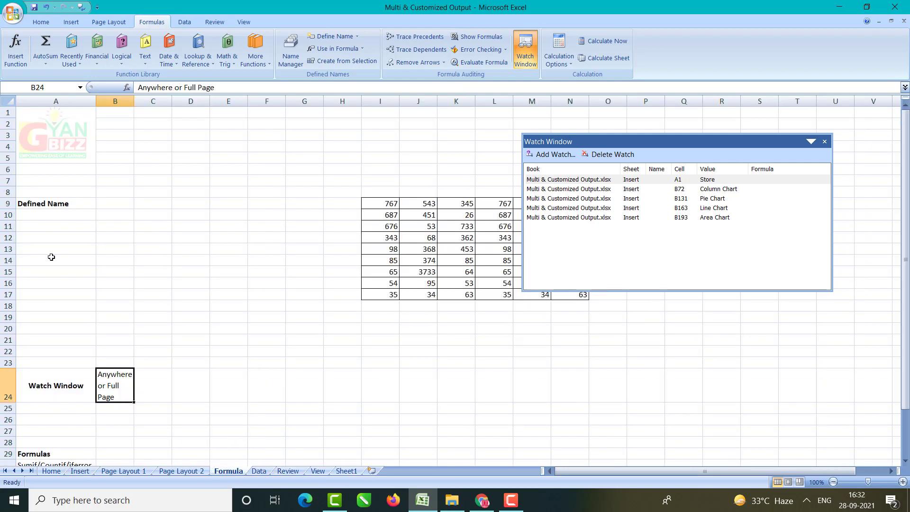
{"action": "left_click", "coordinate": [58, 207]}
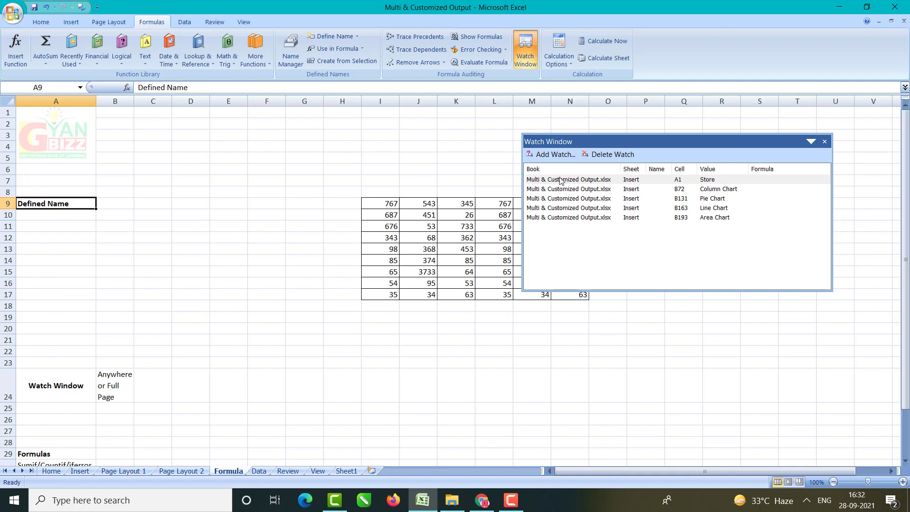
{"action": "left_click", "coordinate": [551, 156]}
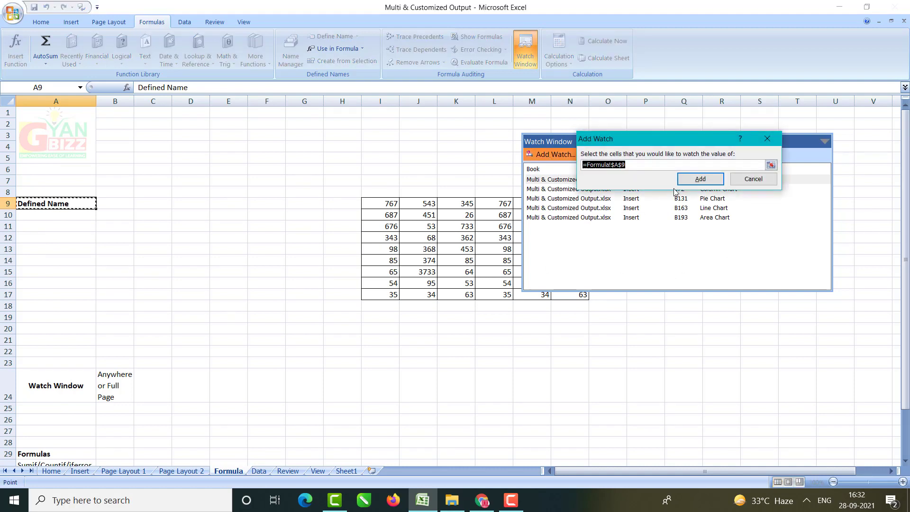
{"action": "left_click", "coordinate": [700, 179]}
{"action": "left_click", "coordinate": [720, 227]}
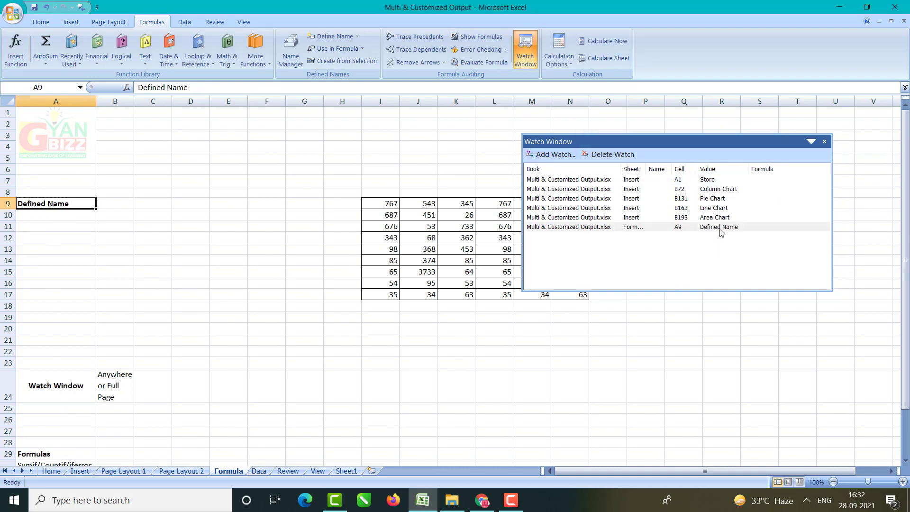
Jump from the watch list to the Column, Pie, Line and Area Chart headings and the Defined Name cell, and close the Watch Window.
{"action": "left_click", "coordinate": [718, 219]}
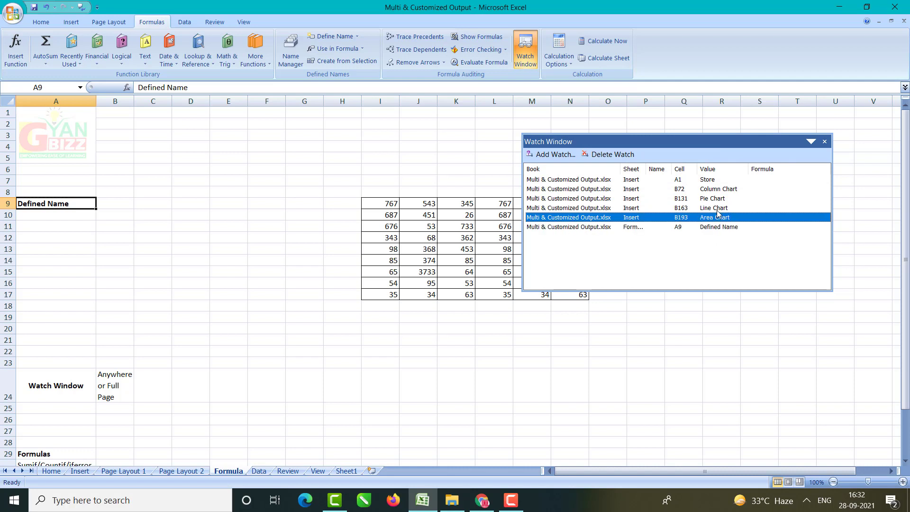
{"action": "left_click", "coordinate": [717, 211]}
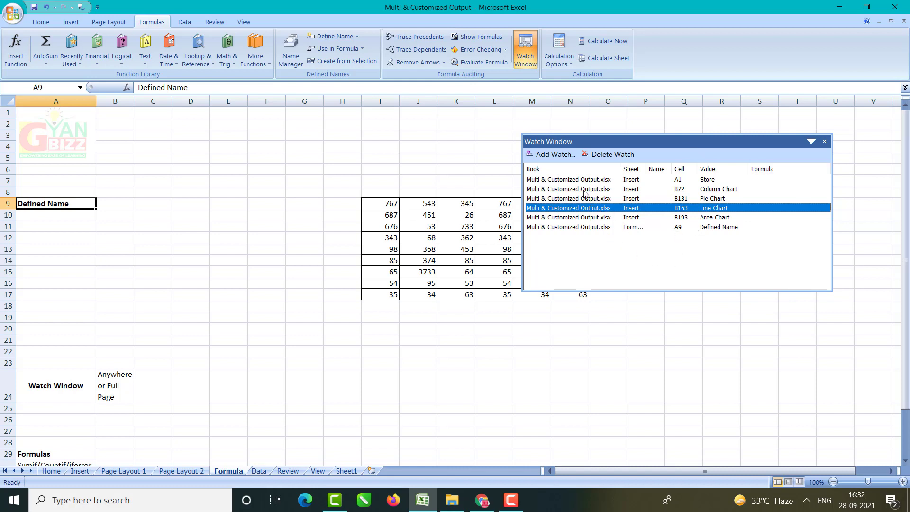
{"action": "double_click", "coordinate": [707, 190]}
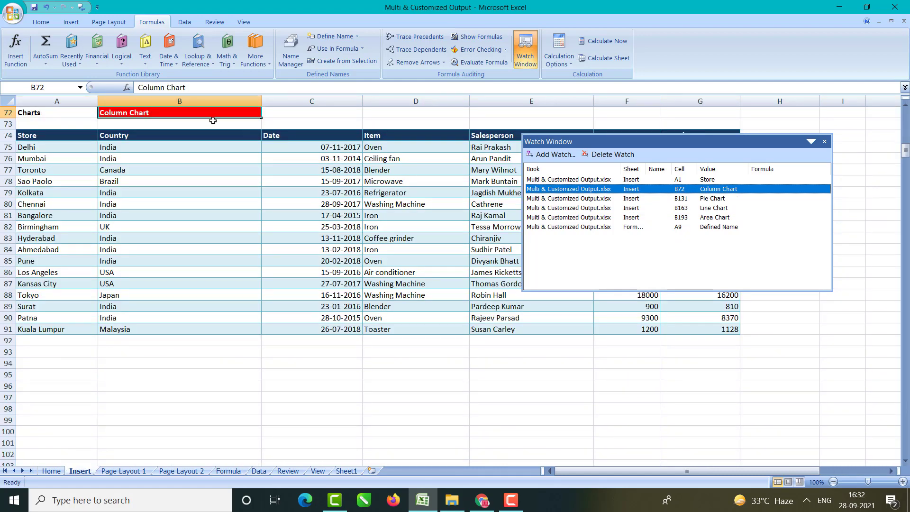
{"action": "double_click", "coordinate": [725, 200]}
{"action": "double_click", "coordinate": [714, 217]}
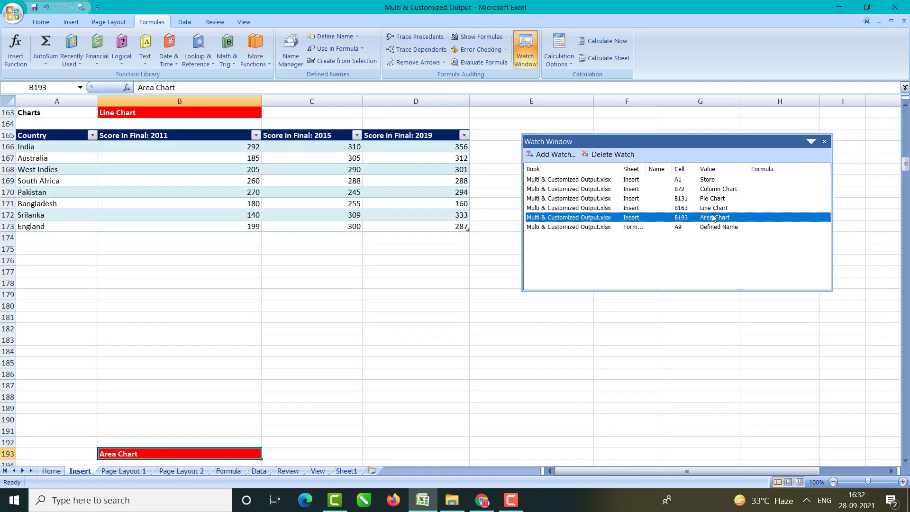
{"action": "double_click", "coordinate": [704, 227]}
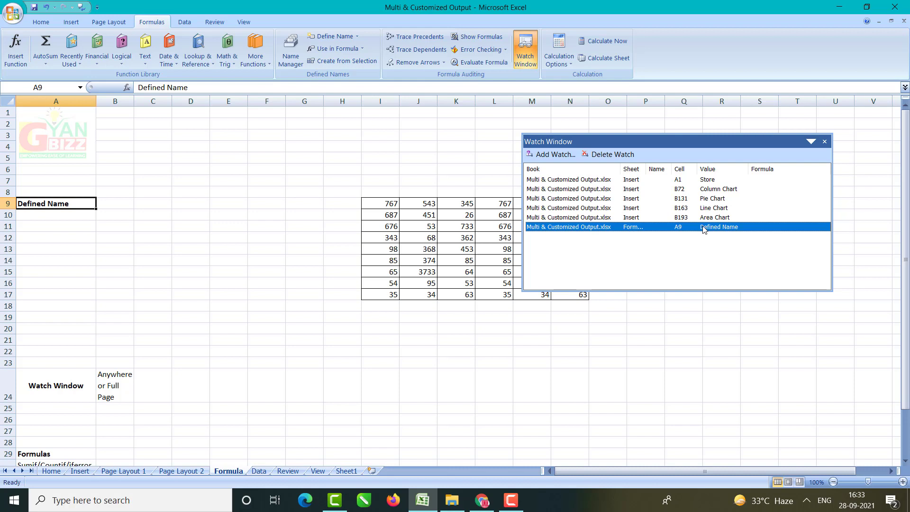
{"action": "left_click", "coordinate": [825, 141]}
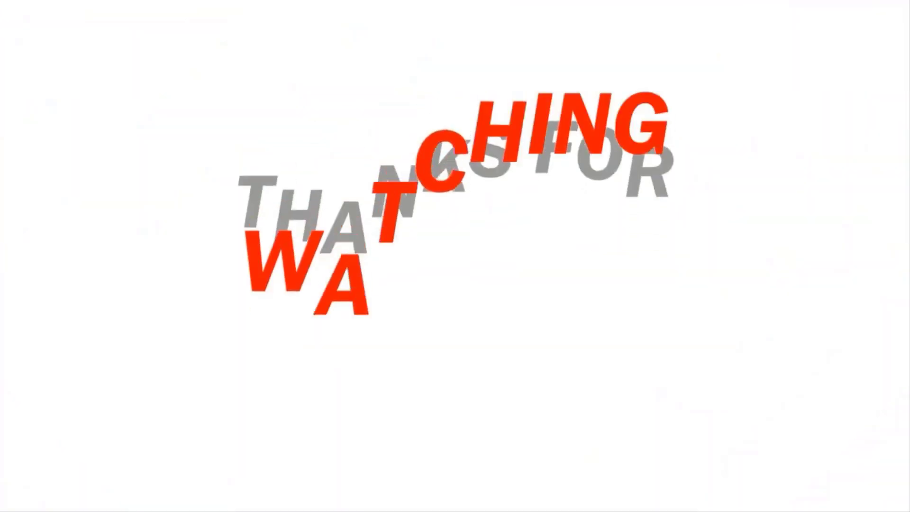